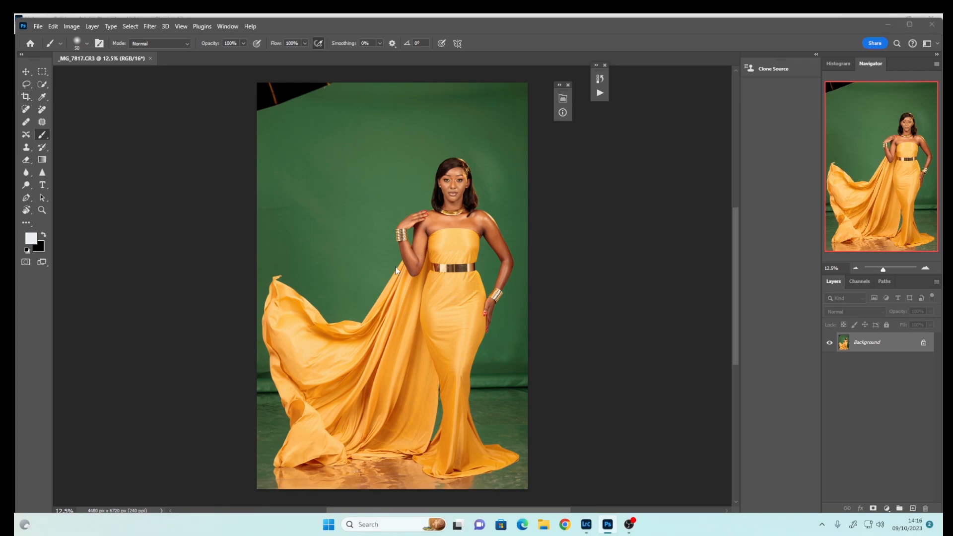
Crop the photo to a 4:5 frame, shifting the image upward inside the crop box before committing
{"action": "left_click", "coordinate": [26, 97]}
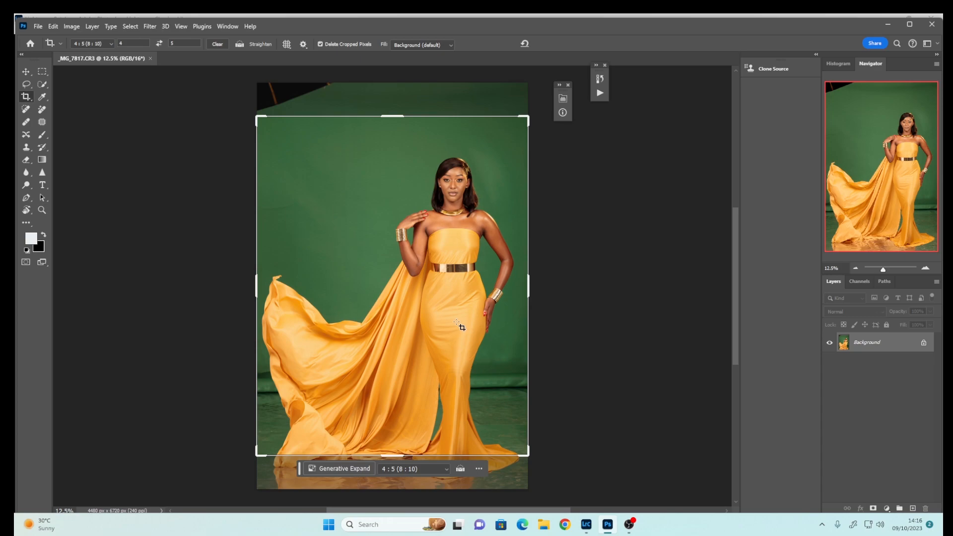
{"action": "left_click_drag", "start_coordinate": [458, 330], "coordinate": [447, 279]}
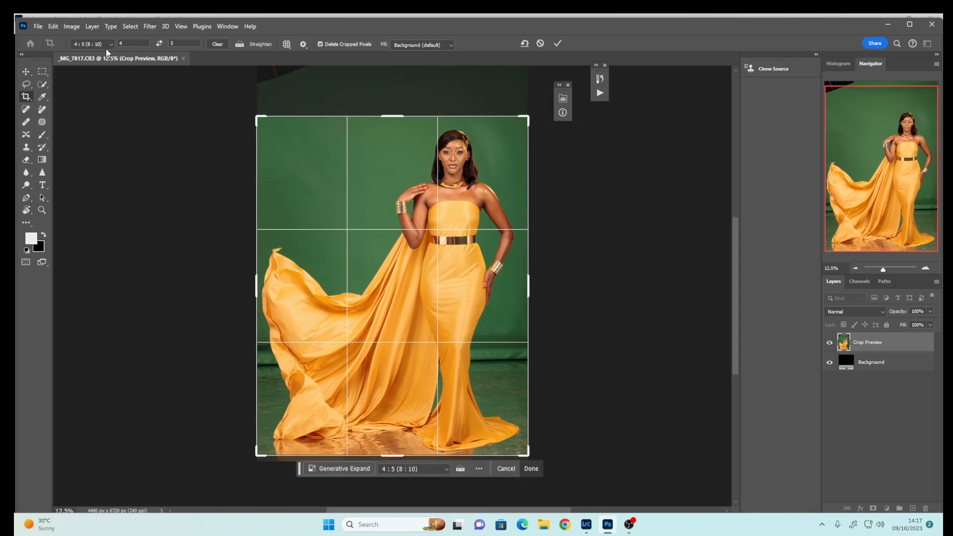
{"action": "left_click_drag", "start_coordinate": [442, 221], "coordinate": [447, 228]}
{"action": "left_click", "coordinate": [557, 43]}
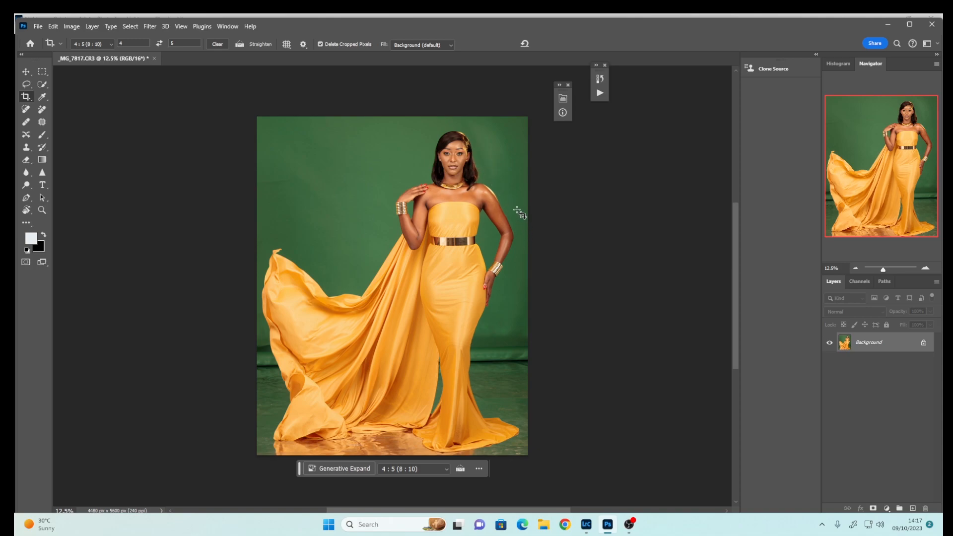
Duplicate the background layer twice and rename the top copy "texture"
{"action": "key", "text": "ctrl+j"}
{"action": "key", "text": "ctrl+j"}
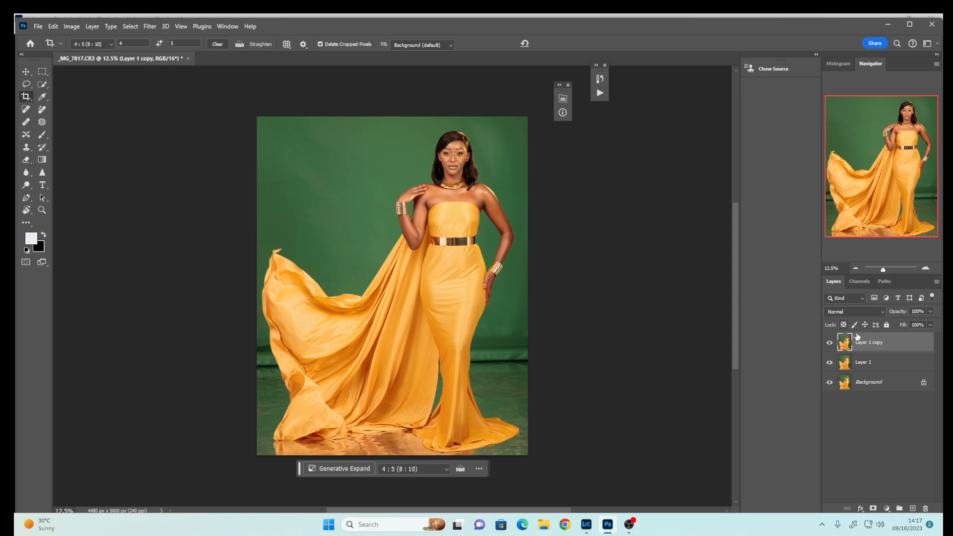
{"action": "double_click", "coordinate": [865, 344]}
{"action": "type", "text": "textuure"}
Rename the middle copy "color" and correct the top layer's name to "texture"
{"action": "double_click", "coordinate": [864, 362]}
{"action": "type", "text": "coclor"}
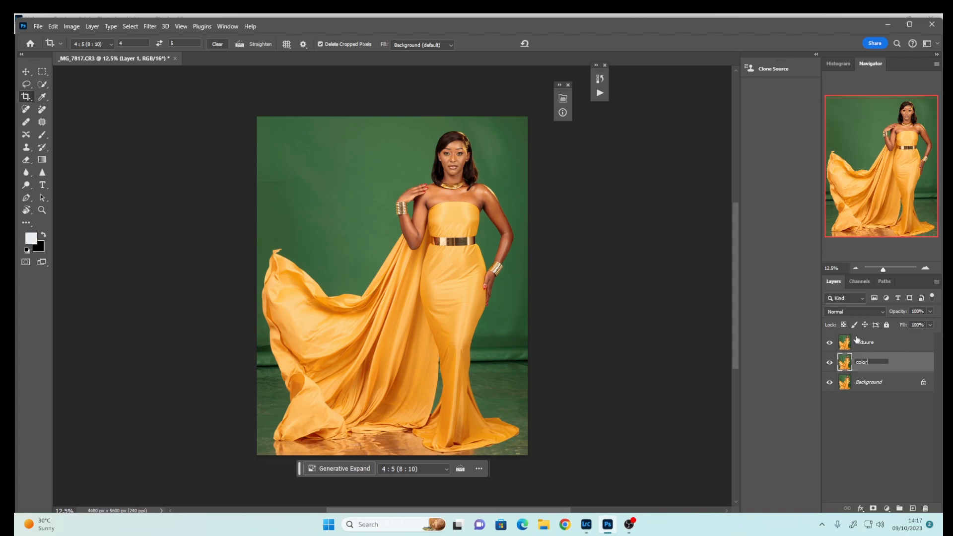
{"action": "left_click", "coordinate": [866, 342]}
{"action": "double_click", "coordinate": [868, 344]}
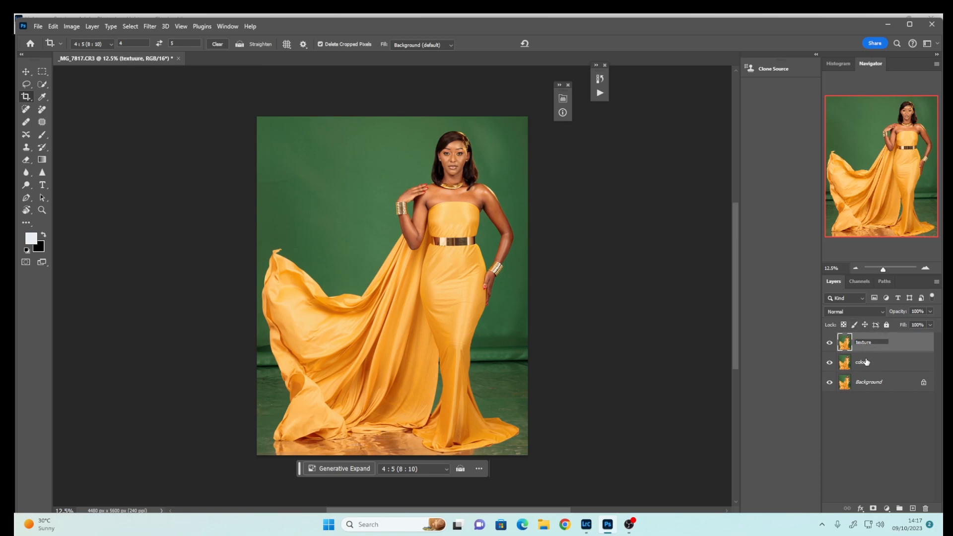
Hide the texture layer and apply Dust & Scratches with a 4-pixel radius to the color layer
{"action": "left_click", "coordinate": [829, 342]}
{"action": "left_click", "coordinate": [845, 365]}
{"action": "left_click", "coordinate": [154, 27]}
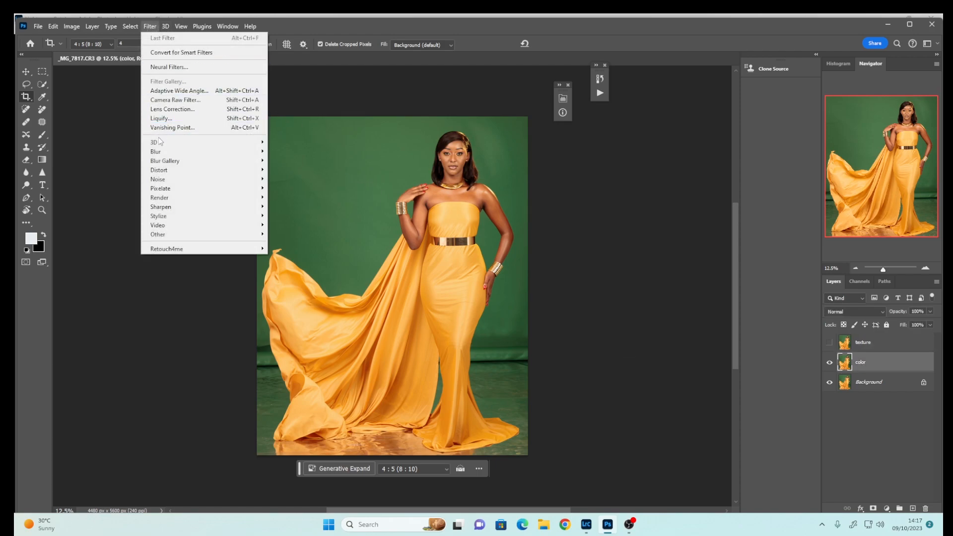
{"action": "mouse_move", "coordinate": [158, 180]}
{"action": "left_click", "coordinate": [117, 197]}
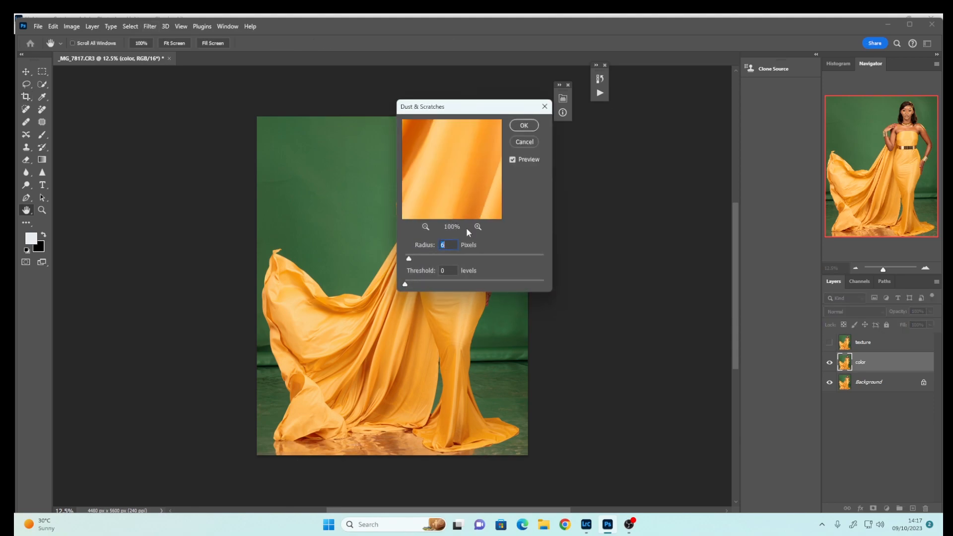
{"action": "type", "text": "4"}
{"action": "left_click", "coordinate": [524, 125]}
{"action": "key", "text": "c"}
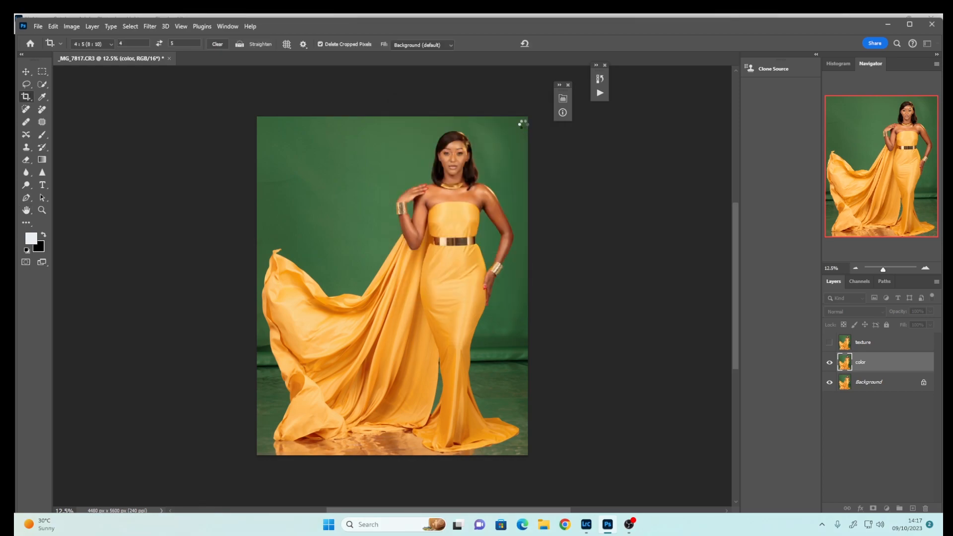
Show the texture layer and use Apply Image from the color layer with Subtract blending, scale 2, offset 128
{"action": "left_click", "coordinate": [830, 343]}
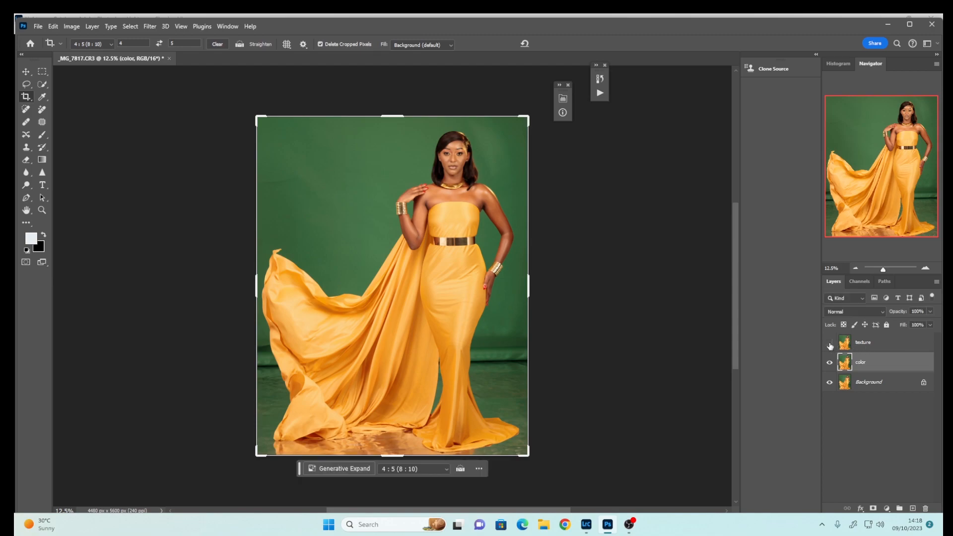
{"action": "left_click", "coordinate": [868, 344]}
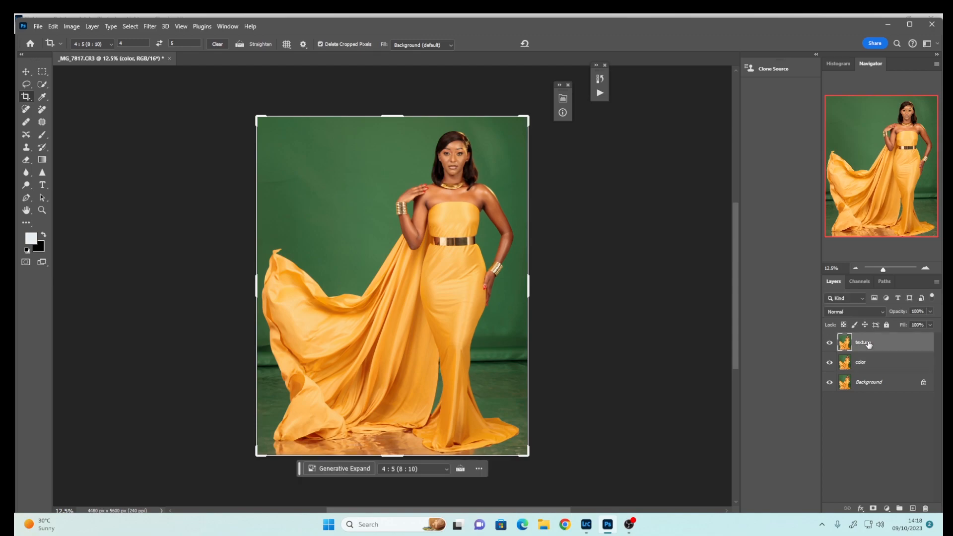
{"action": "left_click", "coordinate": [67, 25]}
{"action": "left_click", "coordinate": [95, 170]}
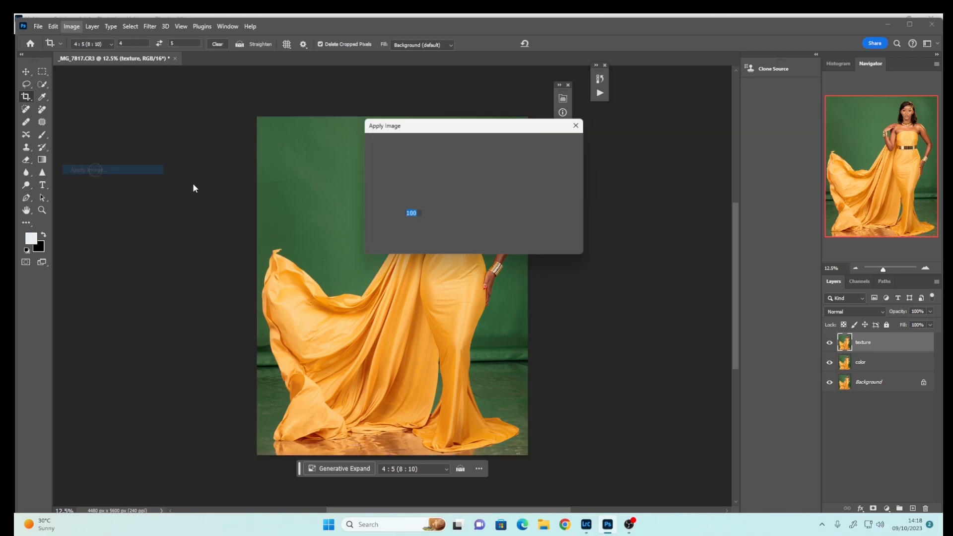
{"action": "left_click", "coordinate": [435, 155]}
{"action": "left_click", "coordinate": [415, 190]}
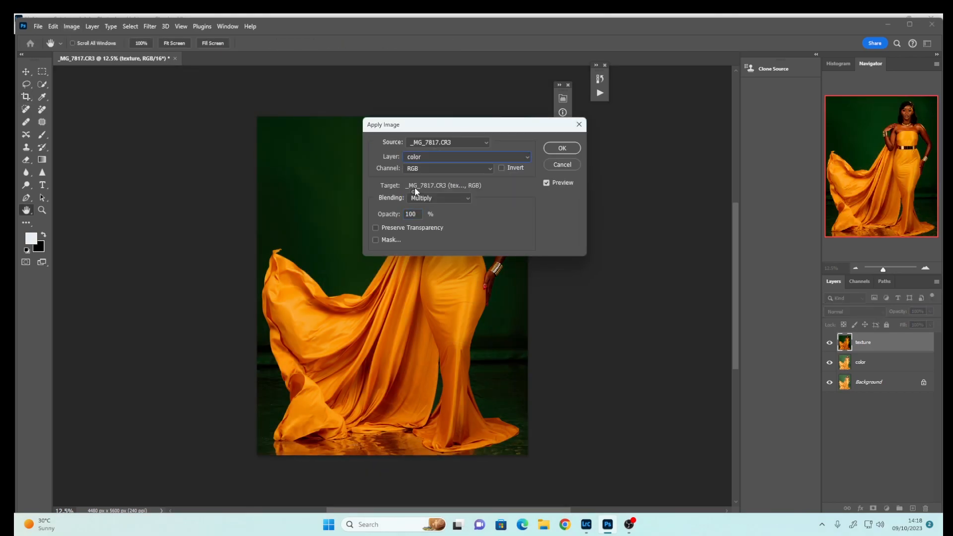
{"action": "left_click", "coordinate": [446, 199]}
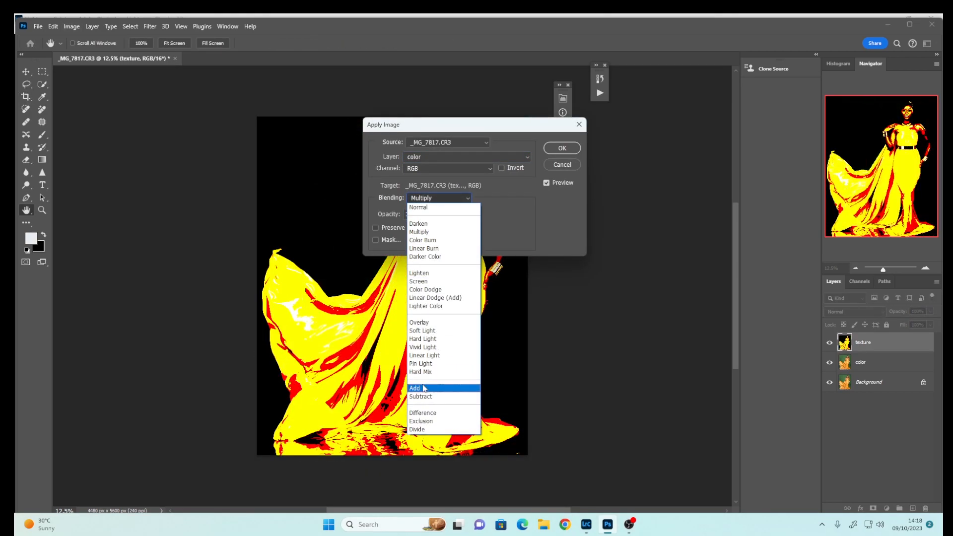
{"action": "left_click", "coordinate": [422, 396]}
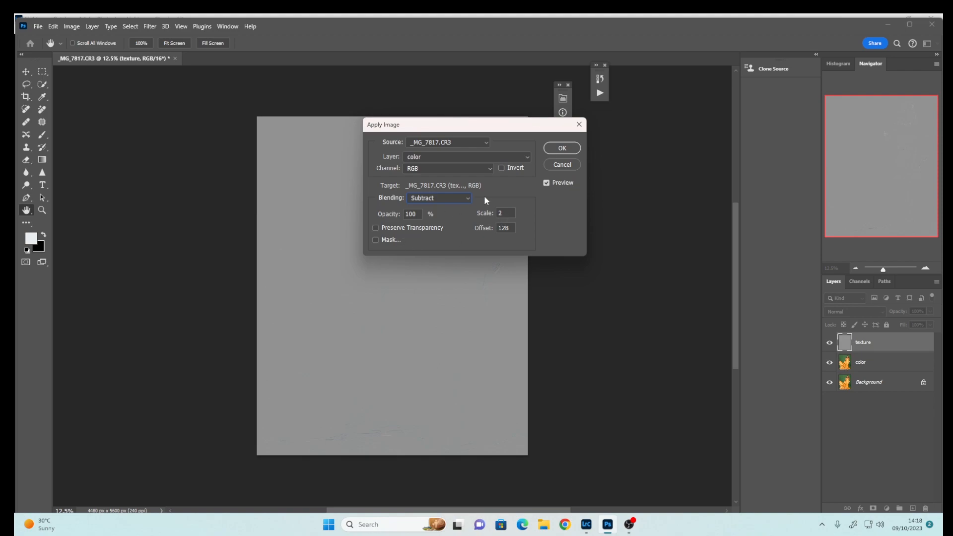
{"action": "left_click", "coordinate": [560, 147]}
{"action": "key", "text": "c"}
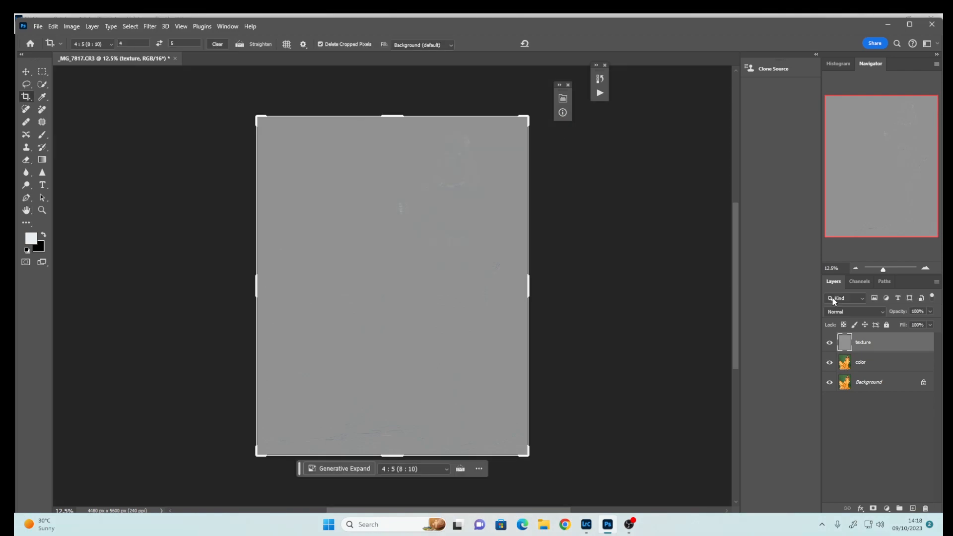
Set the texture layer's blend mode to Linear Light
{"action": "left_click", "coordinate": [850, 314]}
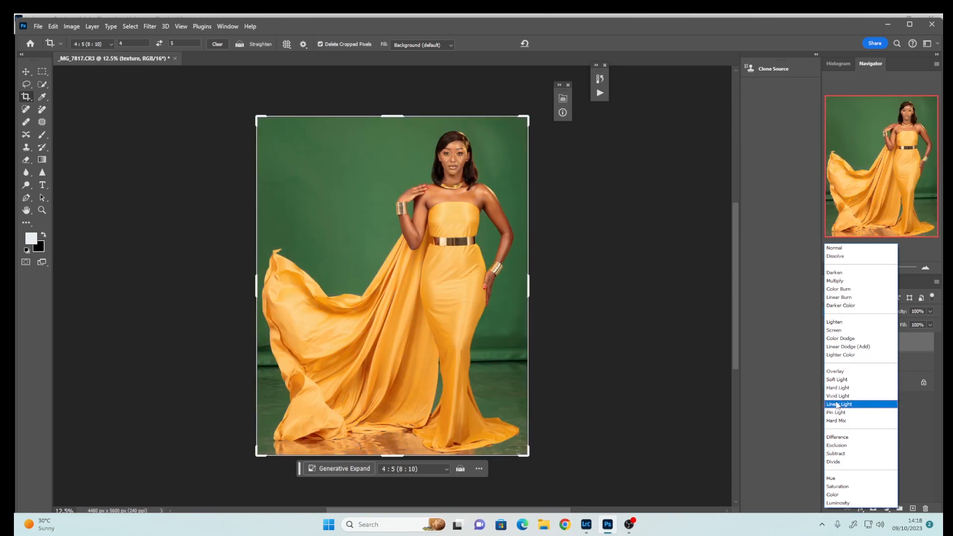
{"action": "left_click", "coordinate": [838, 405]}
Add a Black & White adjustment layer on top of the layer stack and close its properties
{"action": "left_click", "coordinate": [887, 509]}
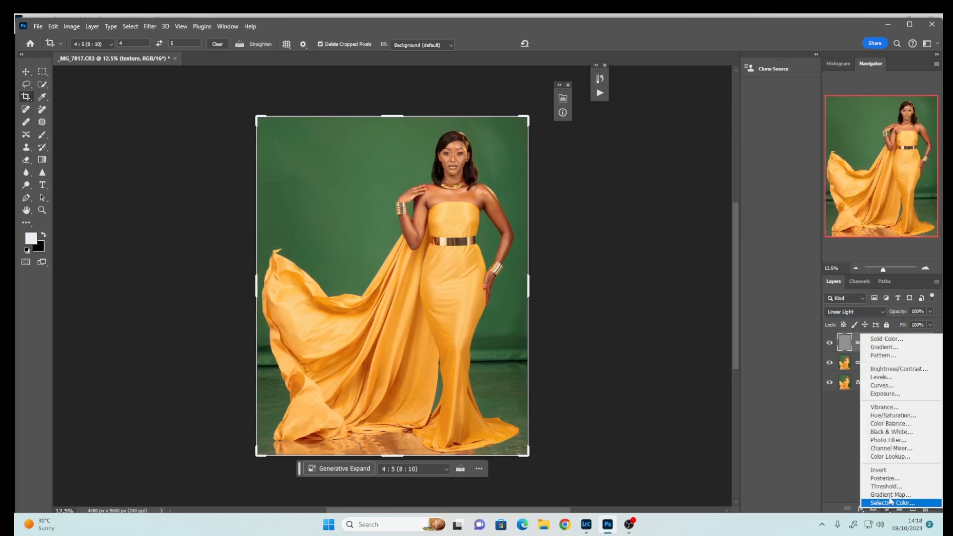
{"action": "left_click", "coordinate": [892, 432]}
{"action": "left_click", "coordinate": [475, 160]}
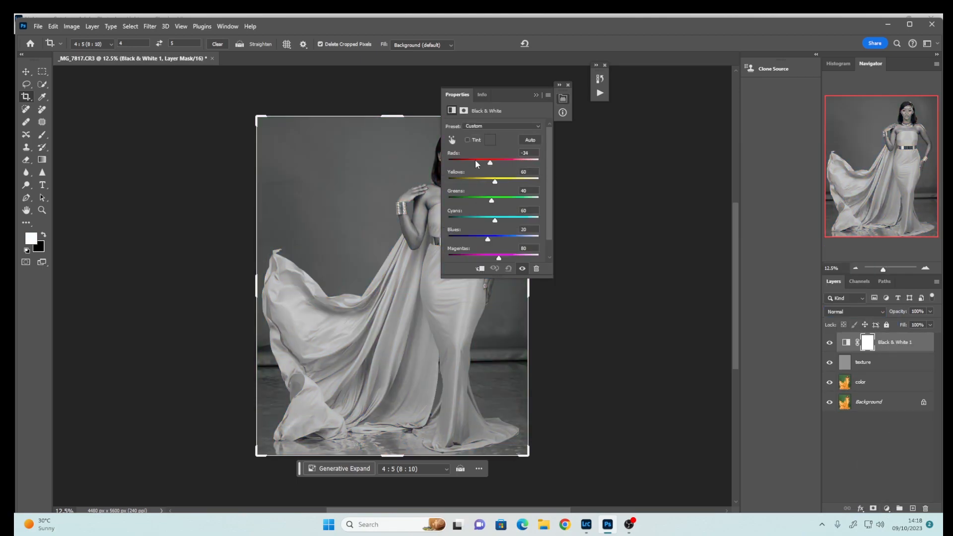
{"action": "left_click", "coordinate": [535, 95]}
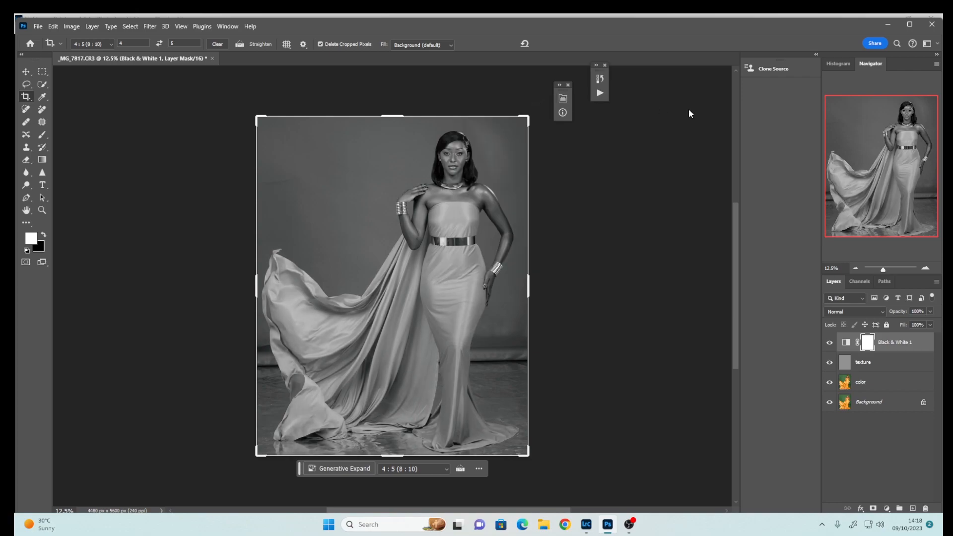
Select the color layer and switch to the Mixer Brush tool set to Clean Brush
{"action": "left_click", "coordinate": [926, 269]}
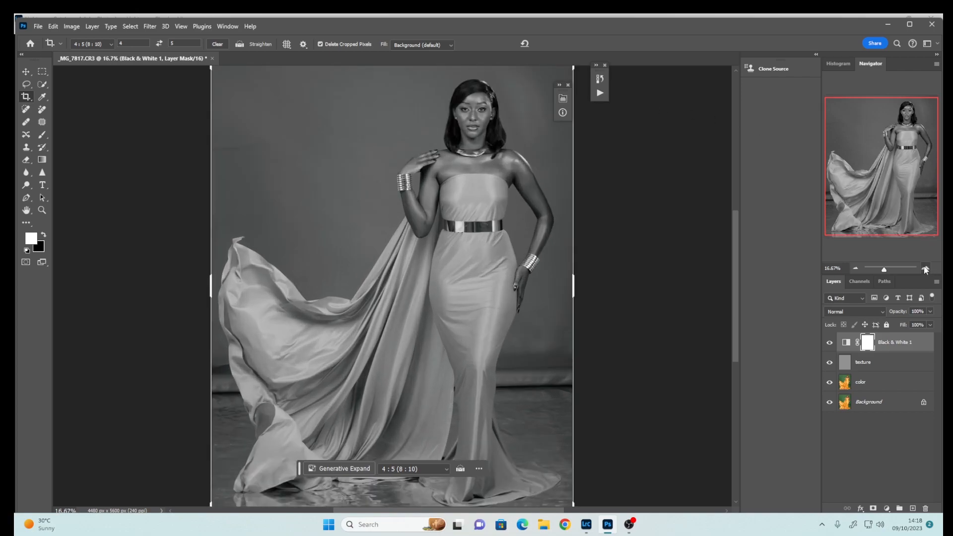
{"action": "left_click", "coordinate": [925, 269]}
{"action": "left_click", "coordinate": [926, 269]}
{"action": "left_click", "coordinate": [926, 269]}
{"action": "left_click_drag", "start_coordinate": [740, 260], "coordinate": [750, 181]}
{"action": "left_click_drag", "start_coordinate": [910, 113], "coordinate": [913, 103]}
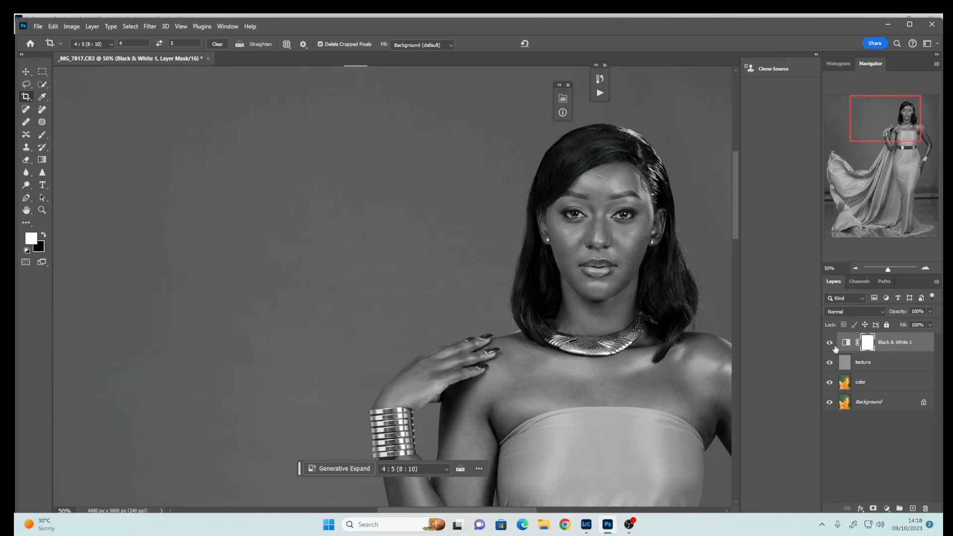
{"action": "left_click", "coordinate": [870, 383]}
{"action": "left_click", "coordinate": [27, 224]}
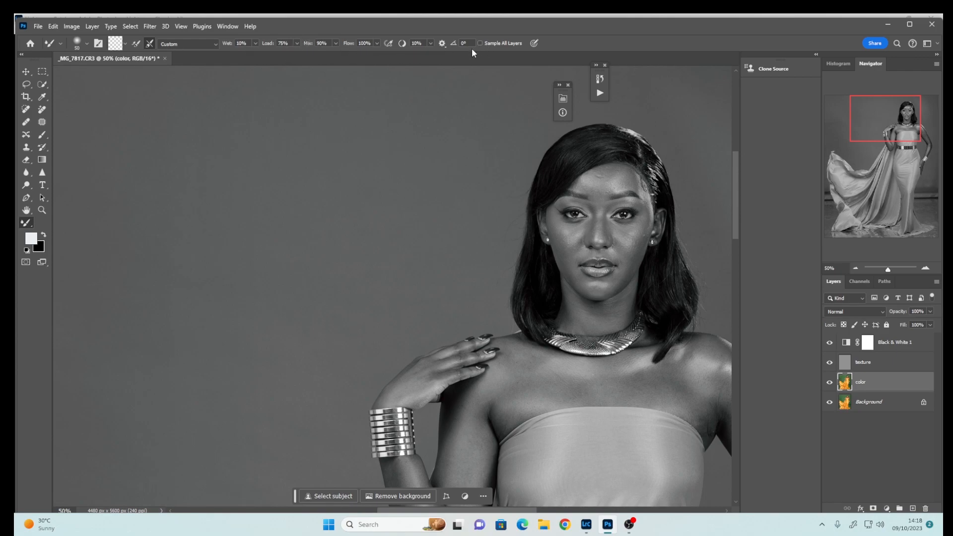
{"action": "left_click", "coordinate": [124, 44]}
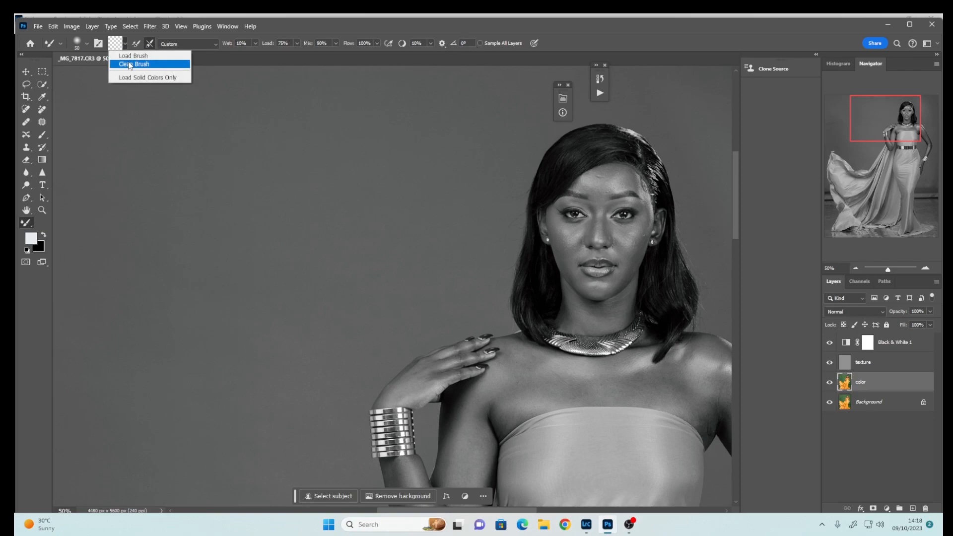
{"action": "left_click", "coordinate": [131, 64]}
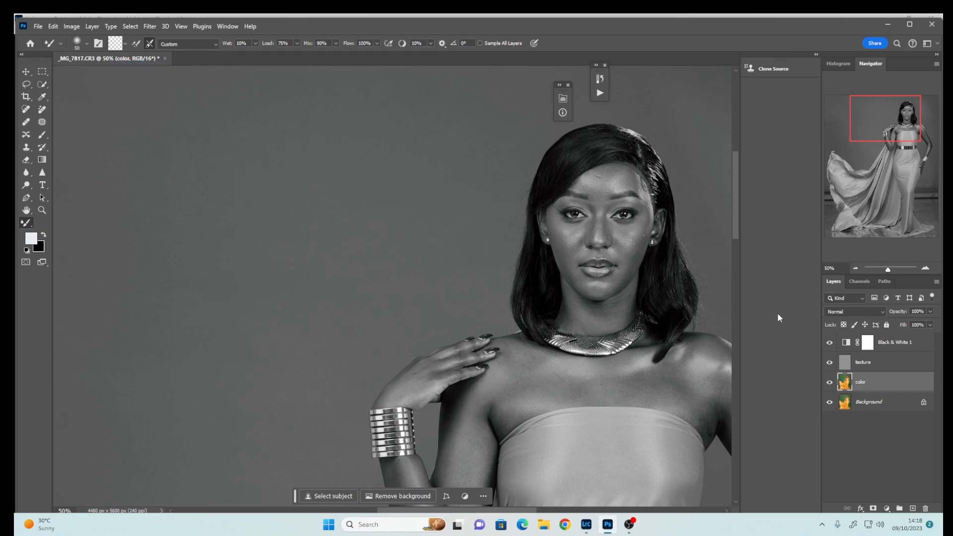
Blend the skin on the model's cheek on the color layer with a Mixer Brush stroke
{"action": "key", "text": "ctrl+plus"}
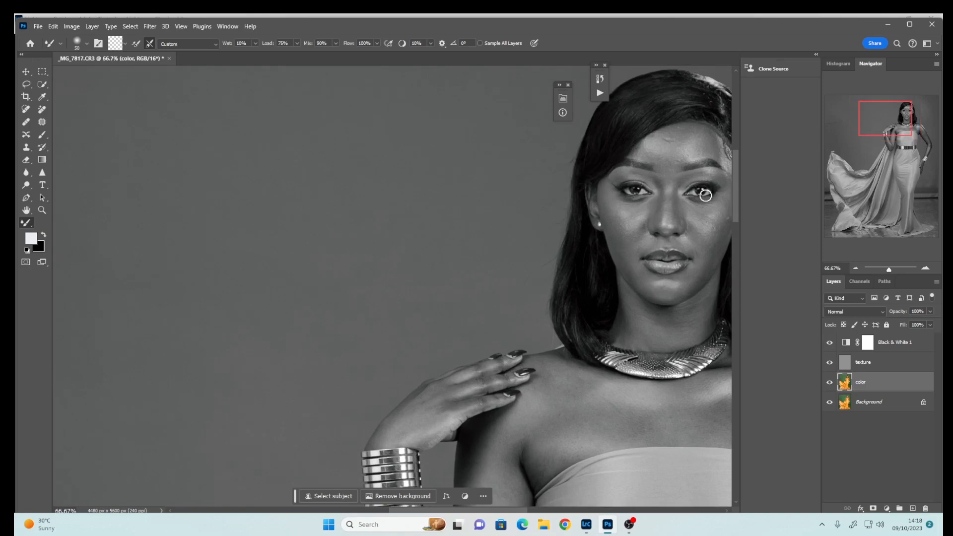
{"action": "left_click_drag", "start_coordinate": [694, 230], "coordinate": [625, 249]}
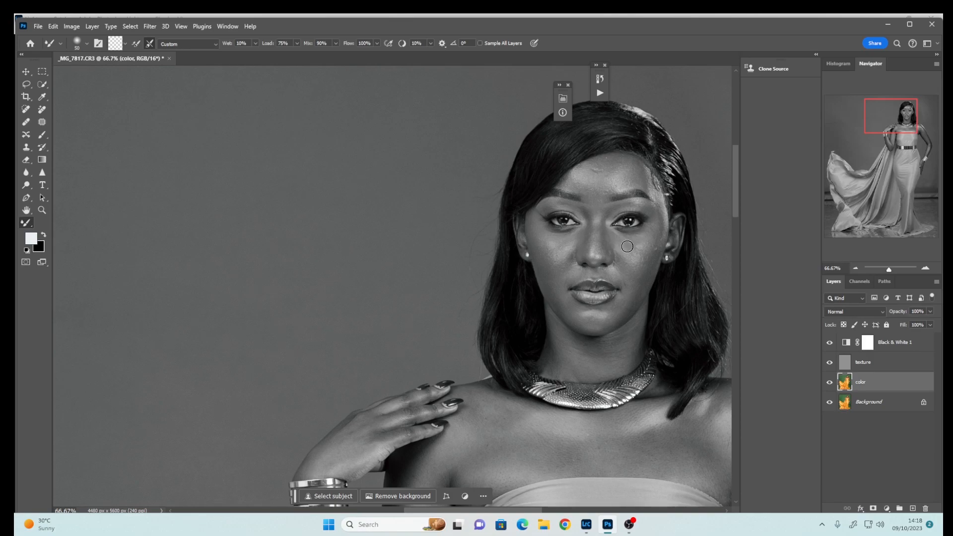
{"action": "key", "text": "r"}
{"action": "left_click_drag", "start_coordinate": [531, 214], "coordinate": [523, 205]}
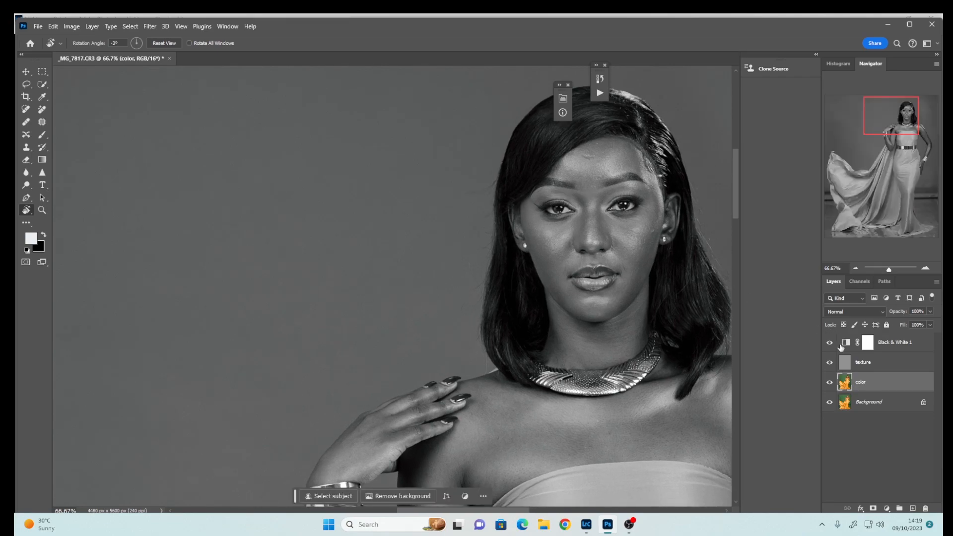
Hide the texture layer and adjust the Mixer Brush size
{"action": "left_click", "coordinate": [830, 362]}
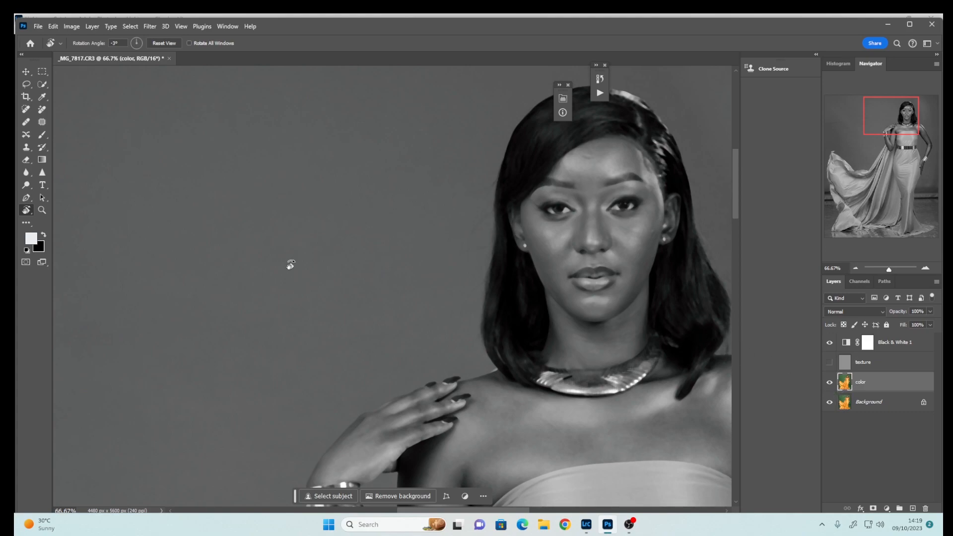
{"action": "key", "text": "b"}
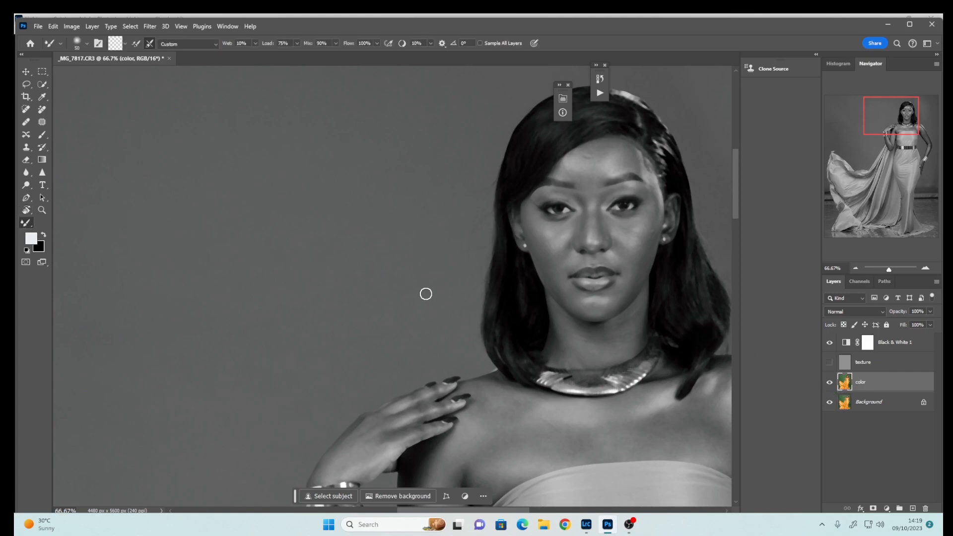
{"action": "key", "text": "bracketright"}
{"action": "key", "text": "bracketright"}
{"action": "key", "text": "bracketright"}
{"action": "key", "text": "bracketleft"}
{"action": "key", "text": "r"}
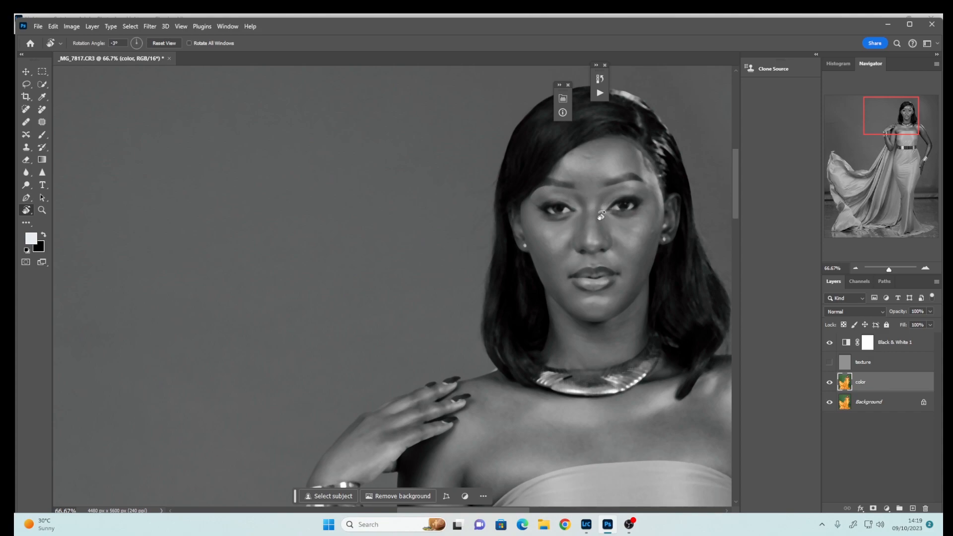
{"action": "key", "text": "b"}
{"action": "key", "text": "bracketleft"}
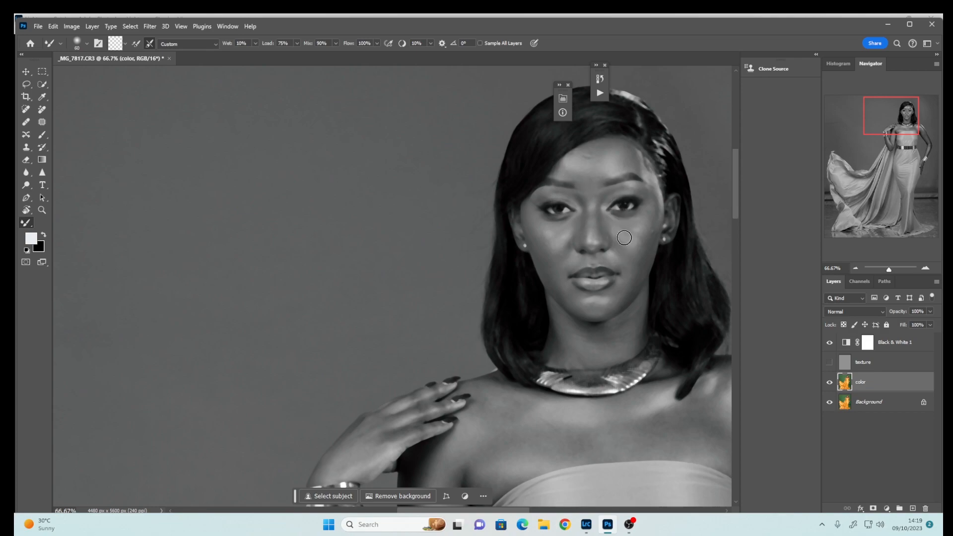
{"action": "key", "text": "bracketright"}
{"action": "key", "text": "bracketright"}
Hide the Black & White adjustment layer and reduce the Mixer Brush size
{"action": "left_click", "coordinate": [829, 342]}
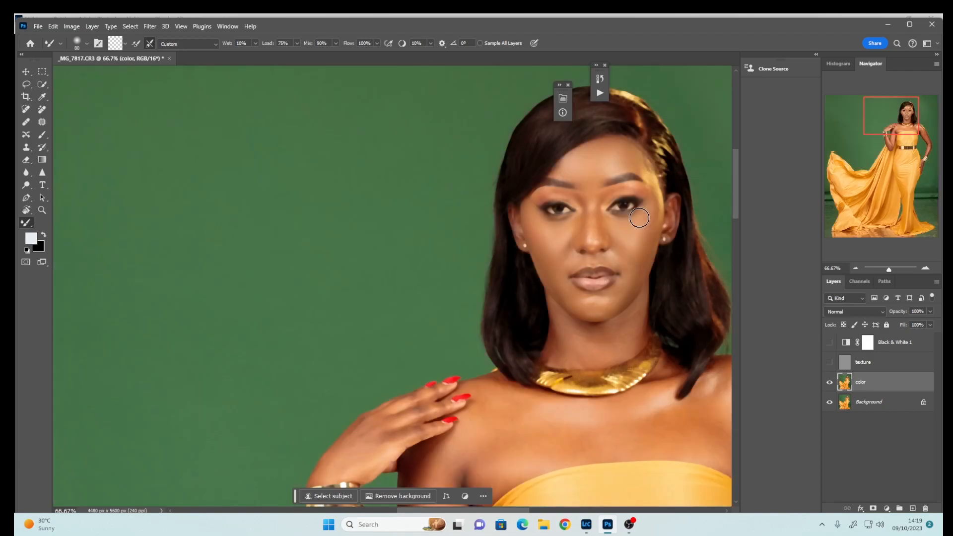
{"action": "key", "text": "bracketleft"}
{"action": "key", "text": "bracketleft"}
{"action": "key", "text": "bracketleft"}
{"action": "key", "text": "bracketleft"}
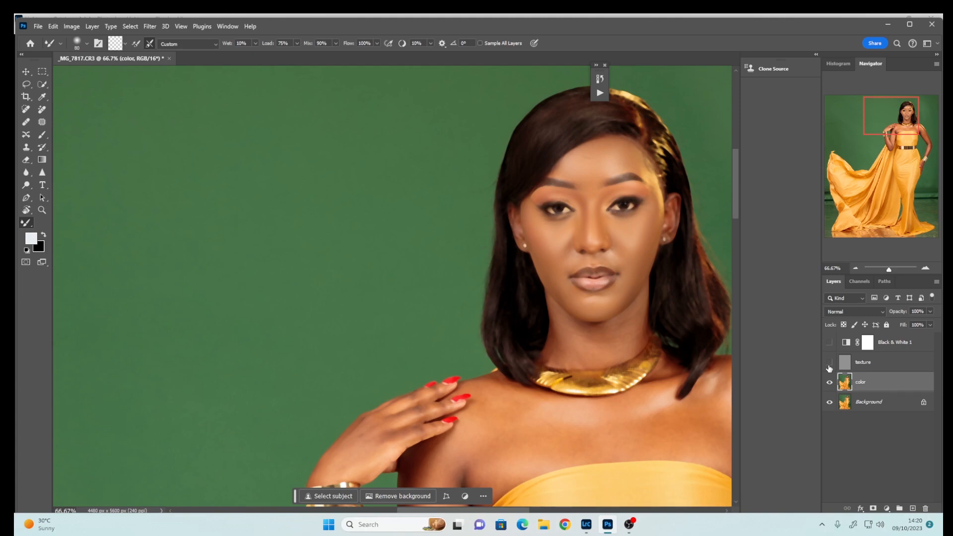
Turn the texture layer back on and select the texture and color layers
{"action": "left_click", "coordinate": [830, 363]}
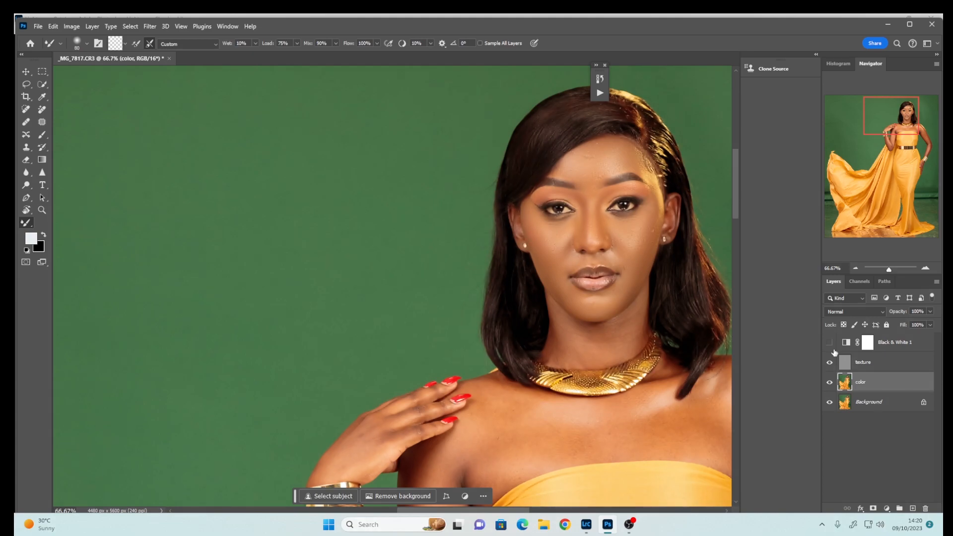
{"action": "left_click", "coordinate": [865, 368]}
{"action": "left_click", "coordinate": [868, 388], "text": "shift"}
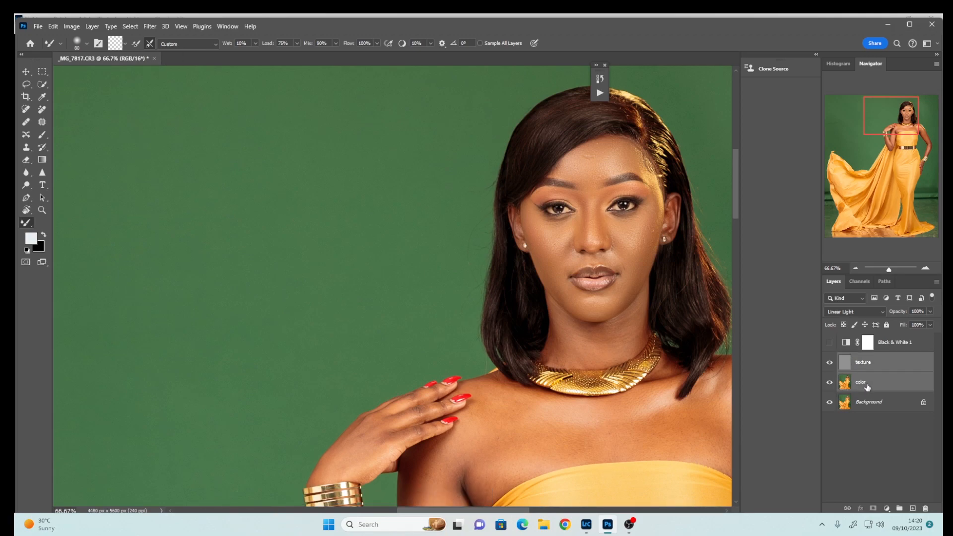
Group the texture and color layers into Group 1 and turn the Black & White adjustment layer back on
{"action": "key", "text": "ctrl+g"}
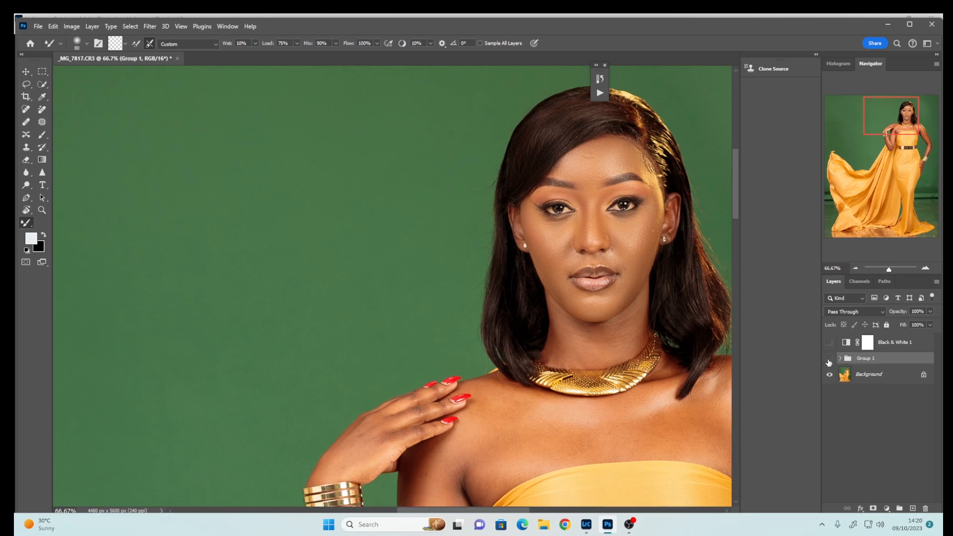
{"action": "left_click", "coordinate": [829, 359]}
{"action": "left_click", "coordinate": [829, 360]}
{"action": "left_click", "coordinate": [830, 360]}
{"action": "left_click", "coordinate": [830, 342]}
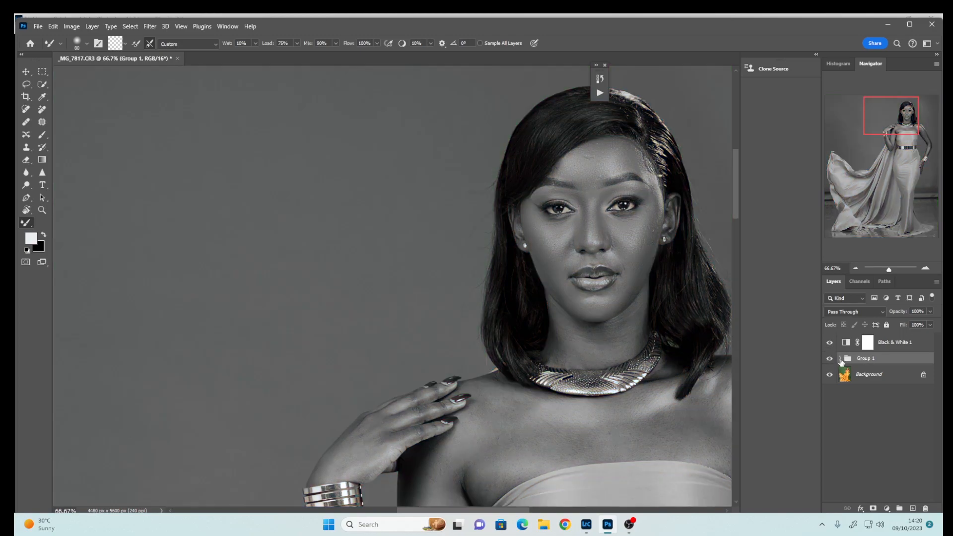
Expand Group 1, hide the texture layer and make the color layer active
{"action": "left_click", "coordinate": [840, 358]}
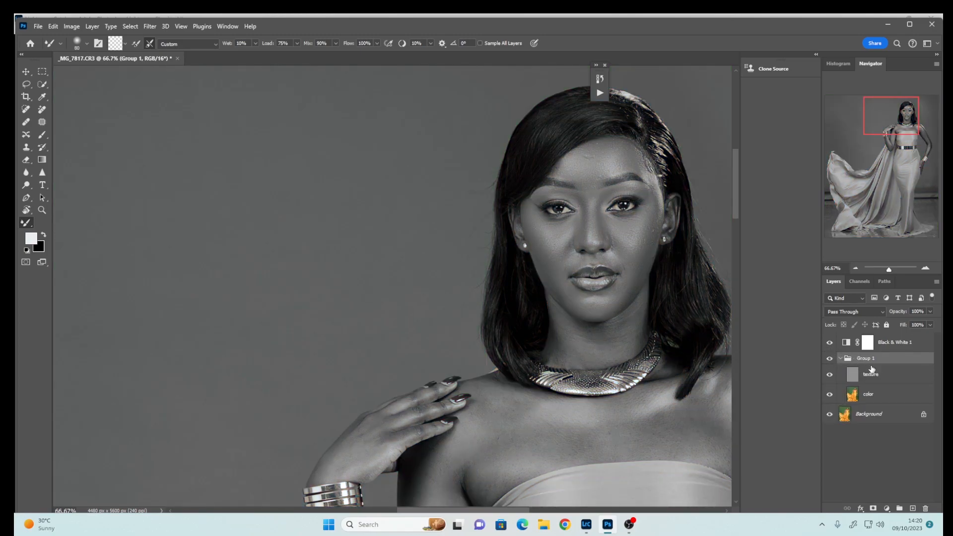
{"action": "left_click", "coordinate": [829, 375]}
{"action": "left_click", "coordinate": [876, 398]}
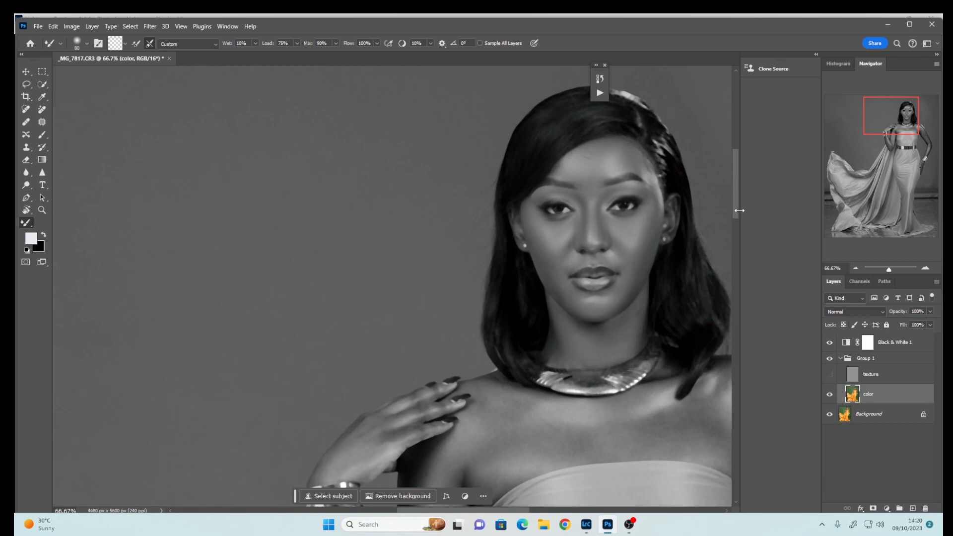
Enlarge the Mixer Brush and briefly show the texture layer to compare the skin detail
{"action": "scroll", "coordinate": [566, 318], "scroll_direction": "down", "scroll_amount": 3}
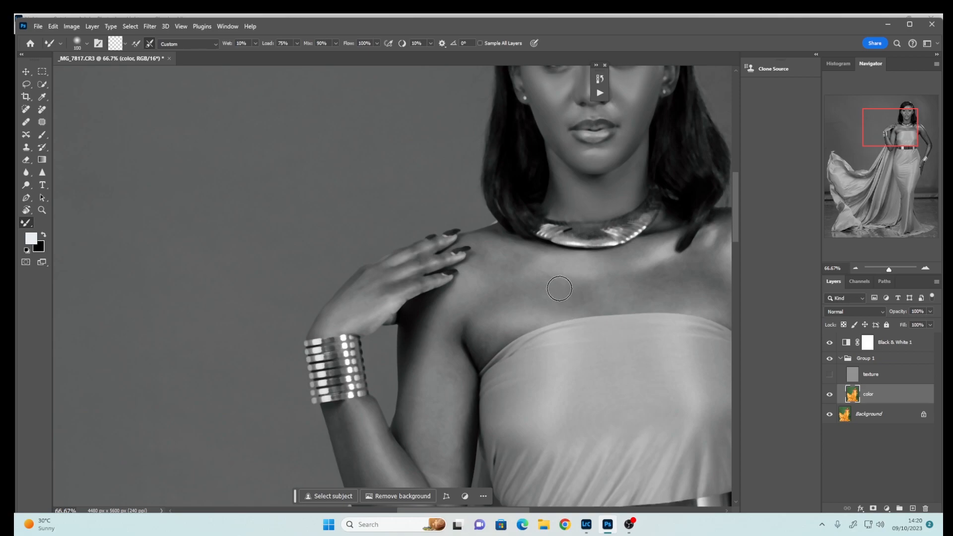
{"action": "key", "text": "bracketright"}
{"action": "key", "text": "bracketright"}
{"action": "left_click", "coordinate": [830, 375]}
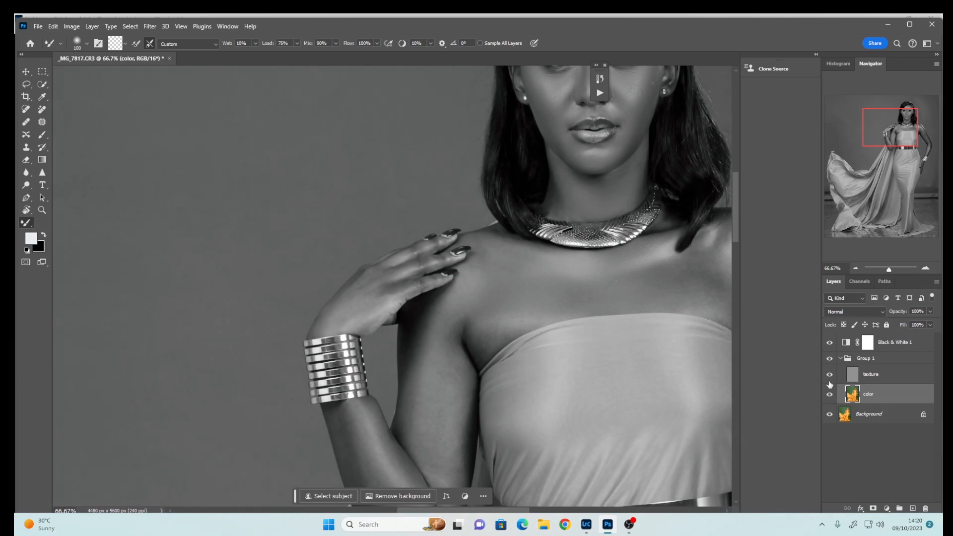
{"action": "left_click", "coordinate": [830, 375]}
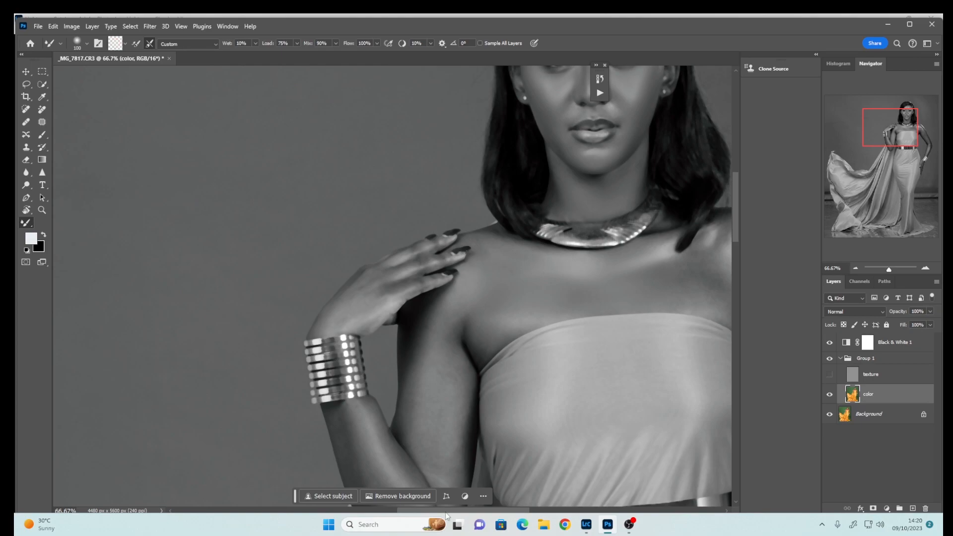
Blend the skin on the chest below the shoulder with a larger Mixer Brush stroke, then toggle the texture layer to compare
{"action": "left_click_drag", "start_coordinate": [446, 511], "coordinate": [475, 511]}
{"action": "key", "text": "bracketright"}
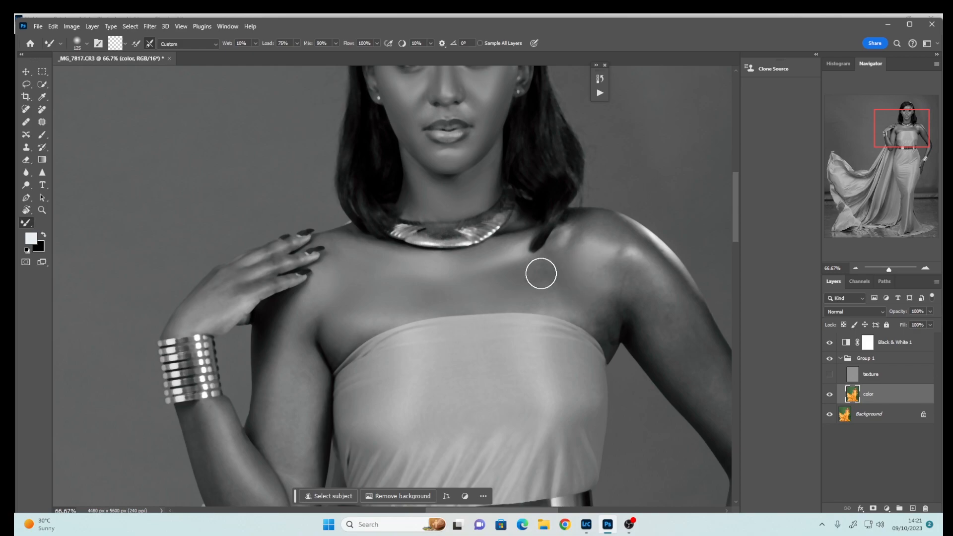
{"action": "left_click_drag", "start_coordinate": [541, 274], "coordinate": [517, 294]}
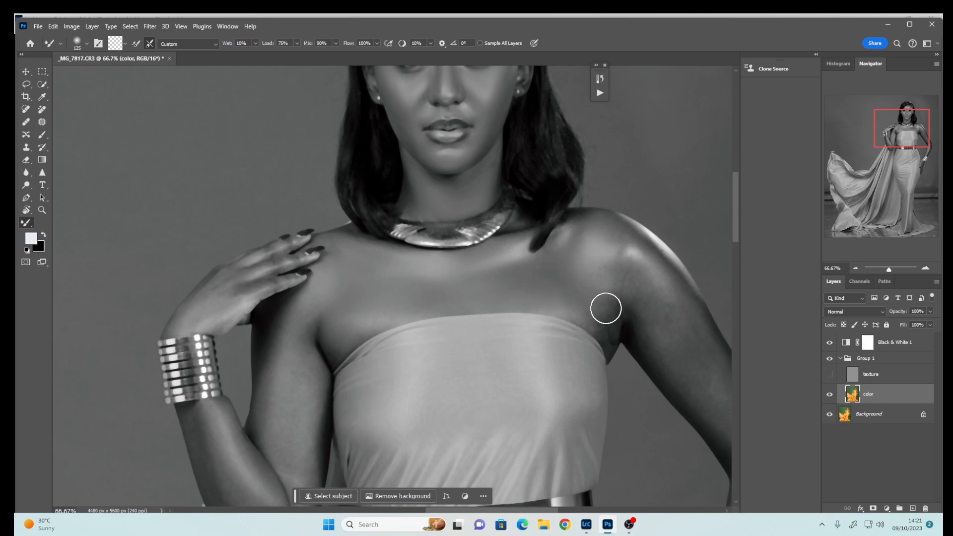
{"action": "left_click", "coordinate": [829, 375]}
{"action": "left_click", "coordinate": [830, 374]}
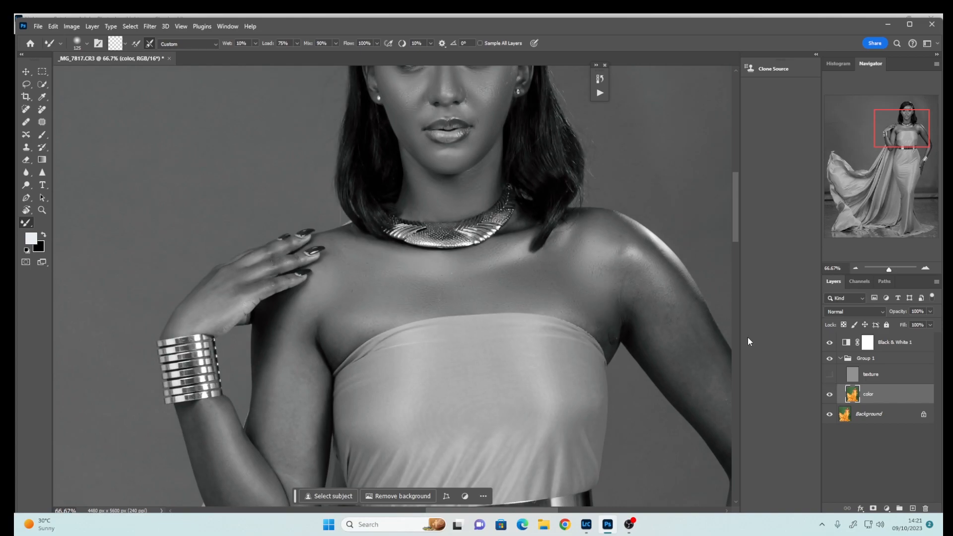
Rotate the canvas view to about −94° and reselect the Mixer Brush at a smaller size
{"action": "key", "text": "r"}
{"action": "left_click_drag", "start_coordinate": [624, 163], "coordinate": [442, 231]}
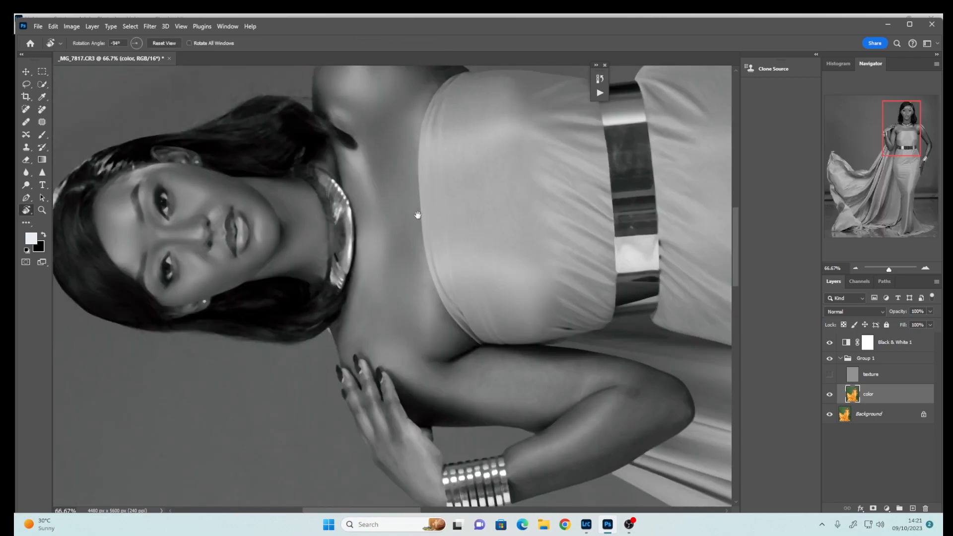
{"action": "left_click_drag", "start_coordinate": [422, 272], "coordinate": [446, 454]}
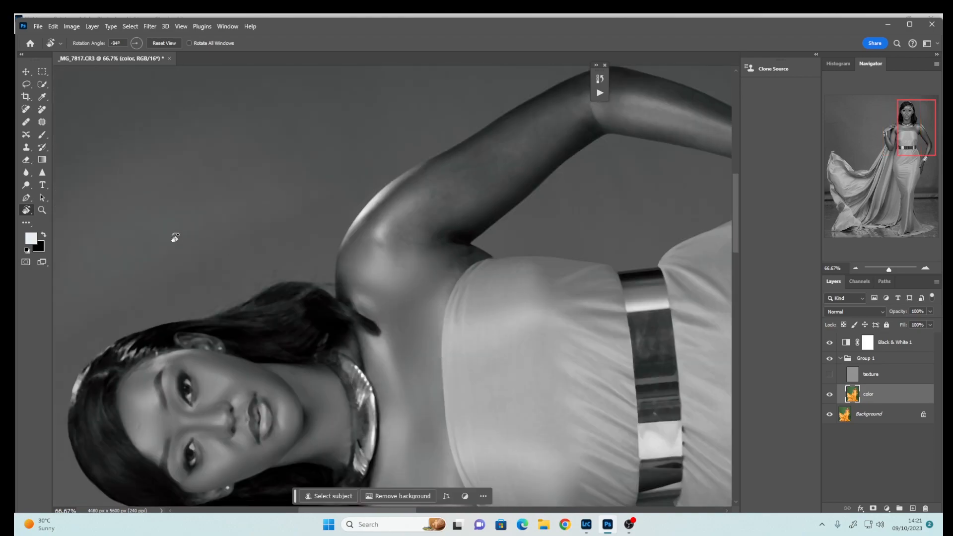
{"action": "left_click", "coordinate": [27, 223]}
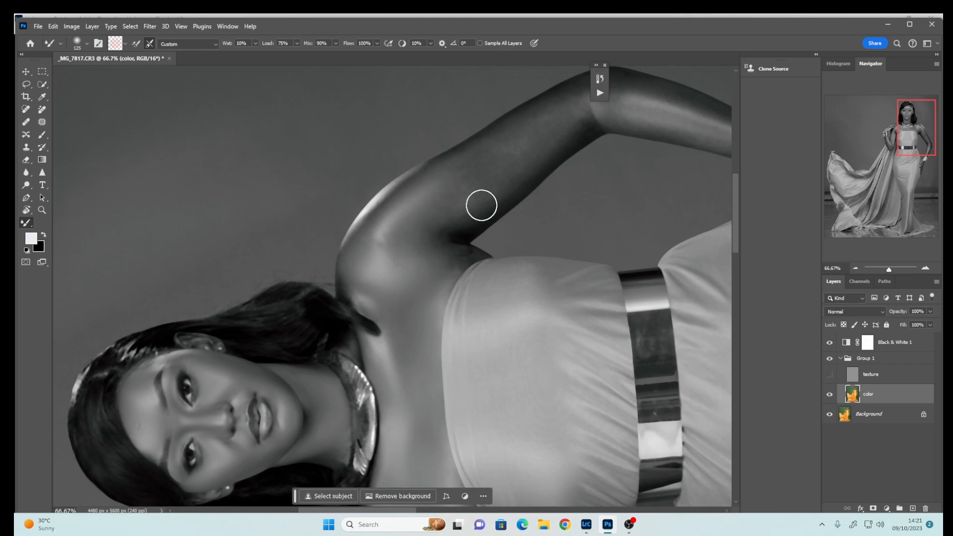
{"action": "key", "text": "bracketleft"}
{"action": "left_click", "coordinate": [604, 65]}
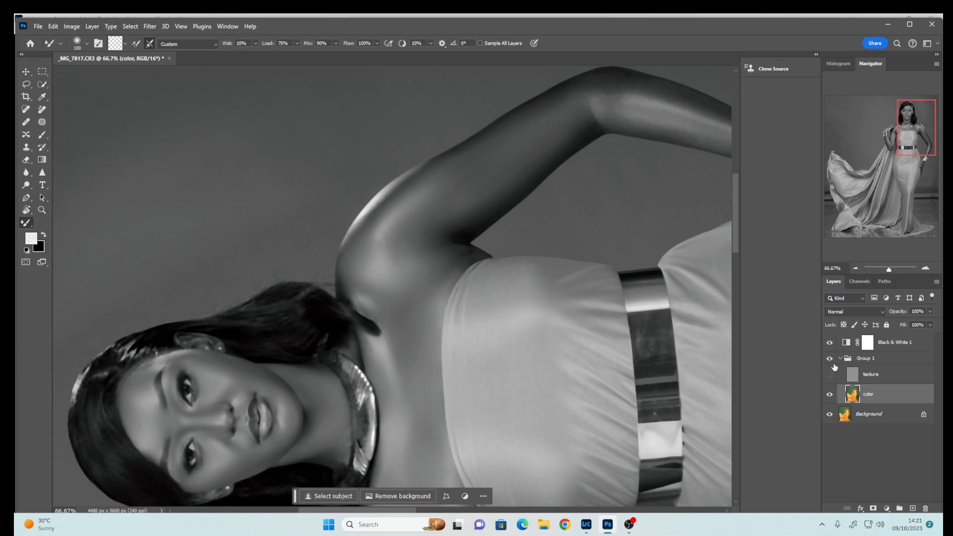
Hide the Black & White layer and blend the upper arm skin with a smaller Mixer Brush stroke on the color layer
{"action": "left_click", "coordinate": [829, 343]}
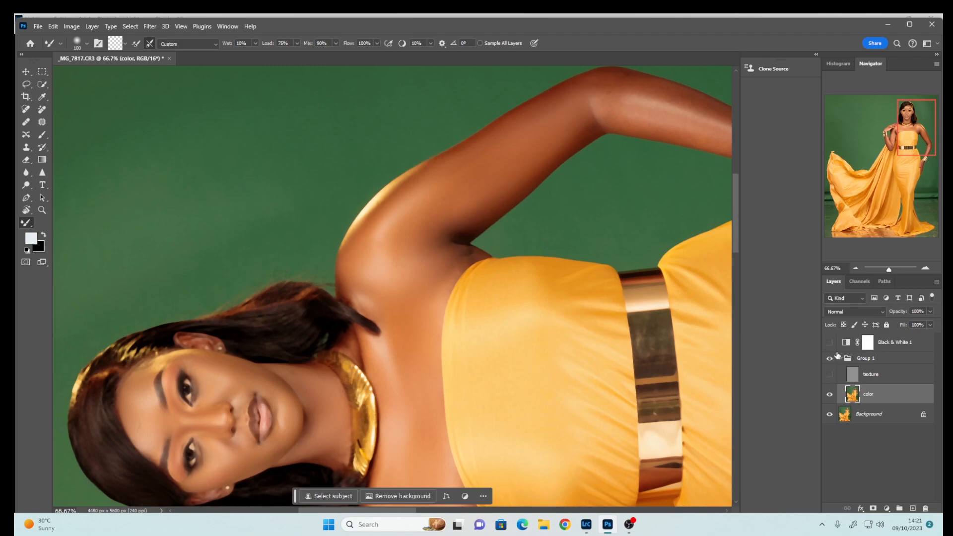
{"action": "left_click", "coordinate": [896, 269]}
{"action": "left_click", "coordinate": [878, 270]}
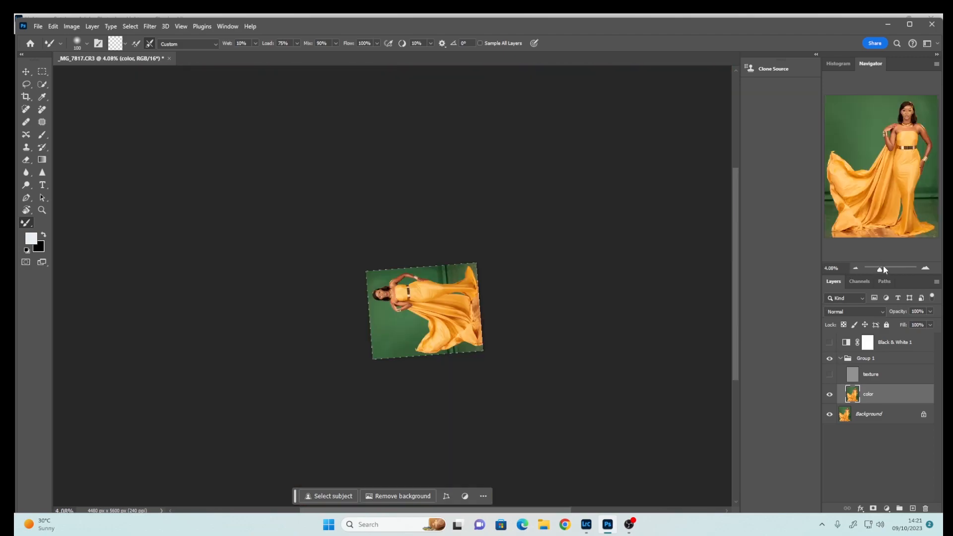
{"action": "left_click", "coordinate": [889, 269]}
{"action": "left_click_drag", "start_coordinate": [892, 271], "coordinate": [885, 271]}
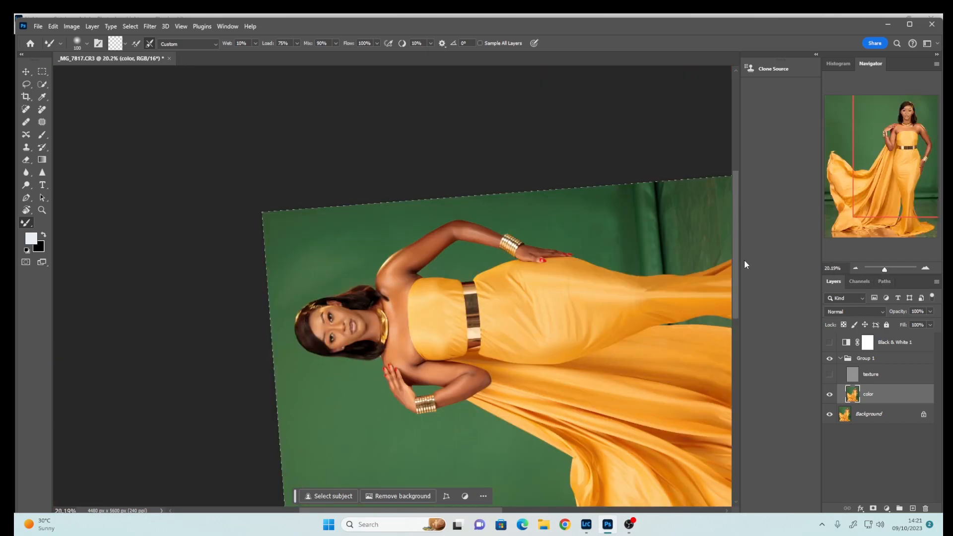
{"action": "left_click", "coordinate": [890, 271]}
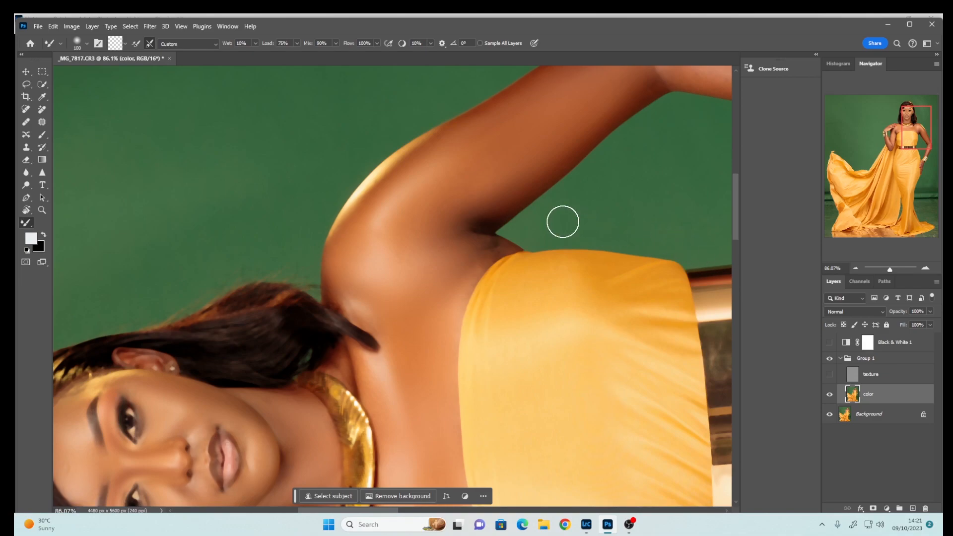
{"action": "key", "text": "bracketleft"}
{"action": "key", "text": "bracketleft"}
{"action": "scroll", "coordinate": [733, 227], "scroll_direction": "up", "scroll_amount": 3}
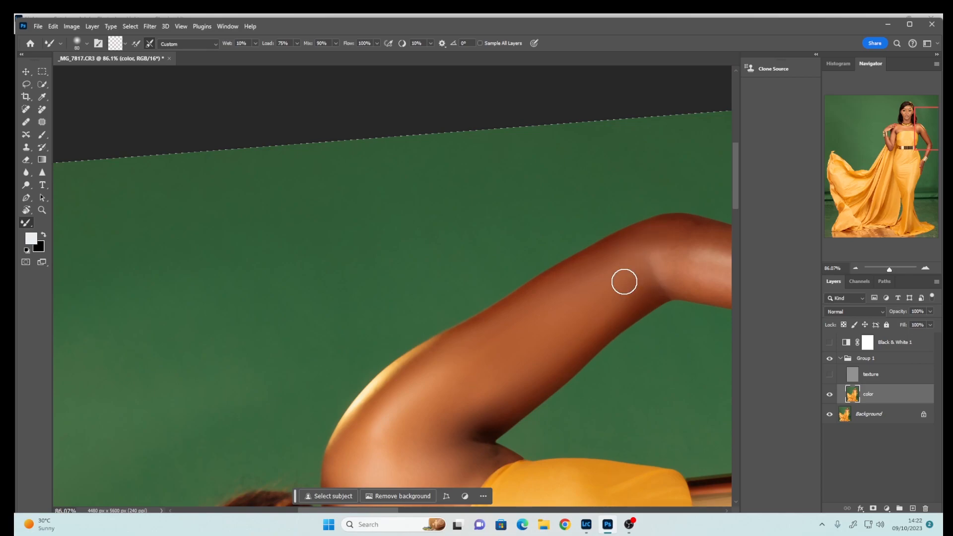
{"action": "left_click_drag", "start_coordinate": [387, 512], "coordinate": [425, 513]}
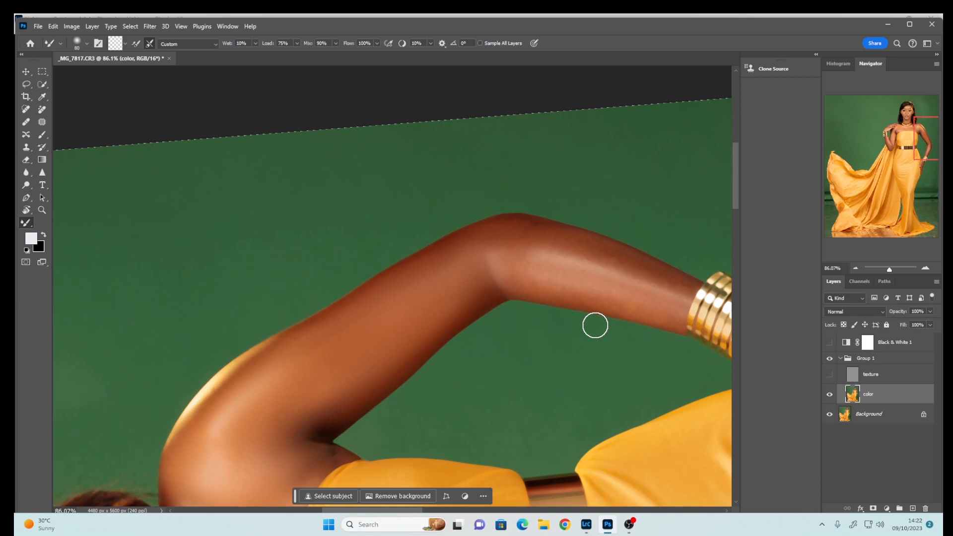
{"action": "mouse_move", "coordinate": [573, 288]}
{"action": "left_mouse_down"}
{"action": "mouse_move", "coordinate": [503, 272]}
{"action": "mouse_move", "coordinate": [561, 268]}
{"action": "left_mouse_up"}
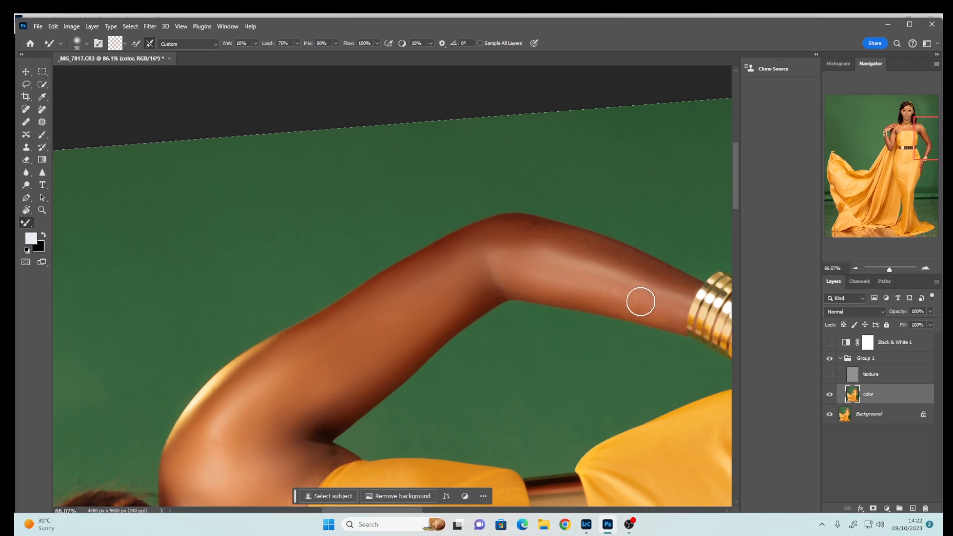
Reduce the brush size and turn the texture and Black & White layers back on
{"action": "key", "text": "bracketleft"}
{"action": "left_click", "coordinate": [830, 374]}
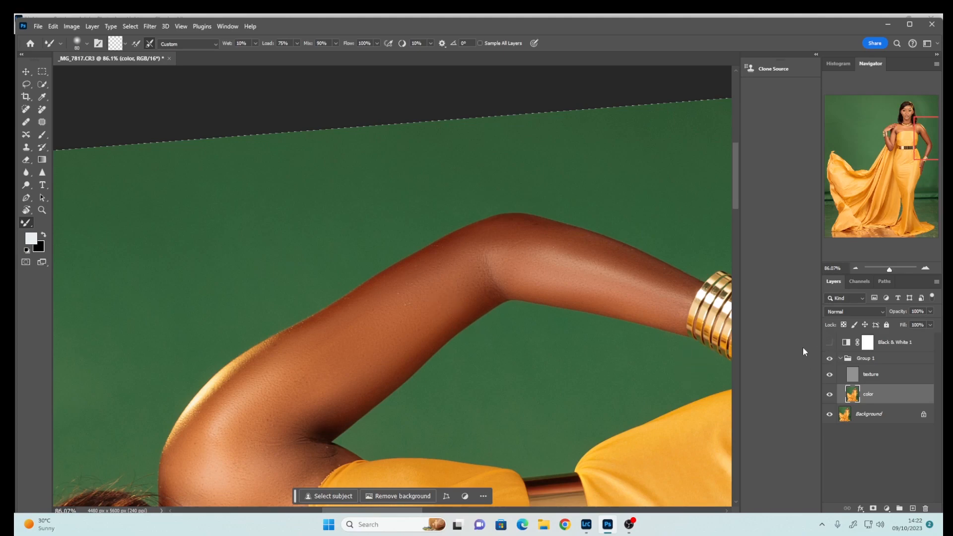
{"action": "left_click", "coordinate": [830, 343]}
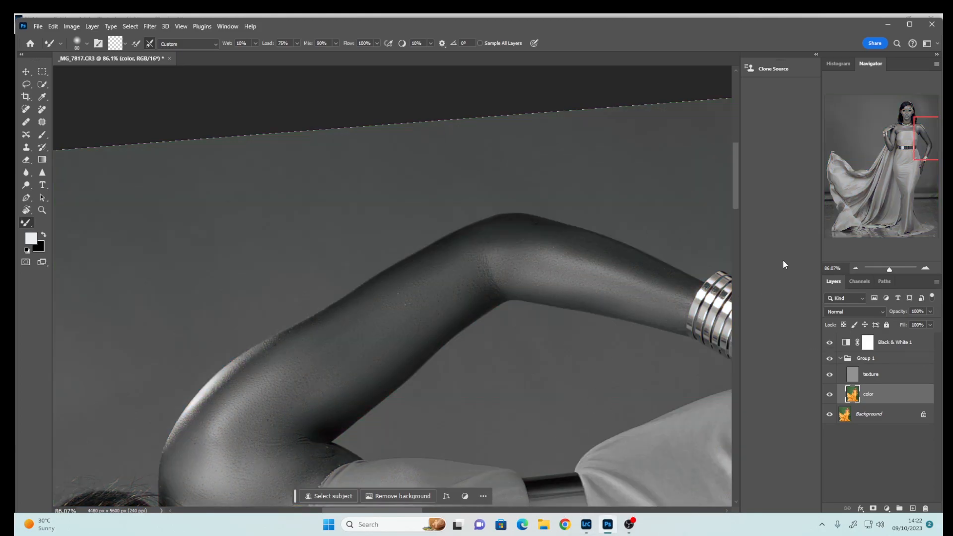
Rotate the view back toward upright and hide the texture layer again
{"action": "left_click_drag", "start_coordinate": [736, 200], "coordinate": [724, 265]}
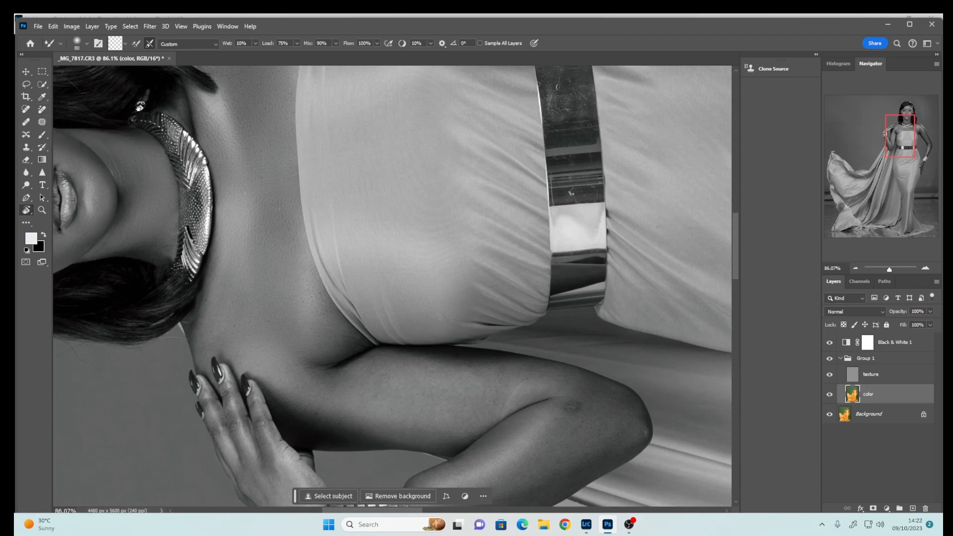
{"action": "key", "text": "r"}
{"action": "mouse_move", "coordinate": [494, 242]}
{"action": "left_mouse_down"}
{"action": "mouse_move", "coordinate": [487, 222]}
{"action": "mouse_move", "coordinate": [561, 307]}
{"action": "mouse_move", "coordinate": [420, 352]}
{"action": "left_mouse_up"}
{"action": "left_click", "coordinate": [829, 376]}
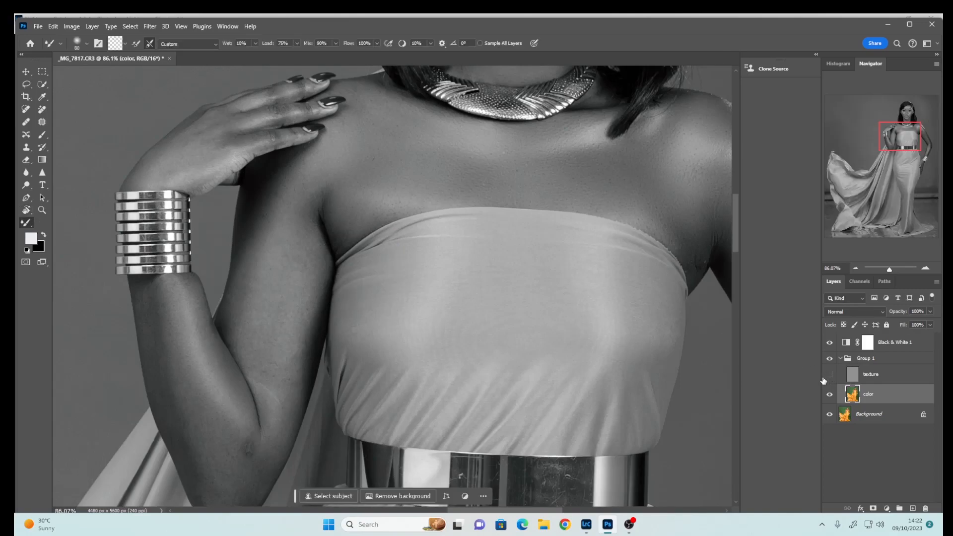
Zoom out to review the smoothed skin across the arm, shoulder and whole figure
{"action": "key", "text": "bracketright"}
{"action": "key", "text": "bracketright"}
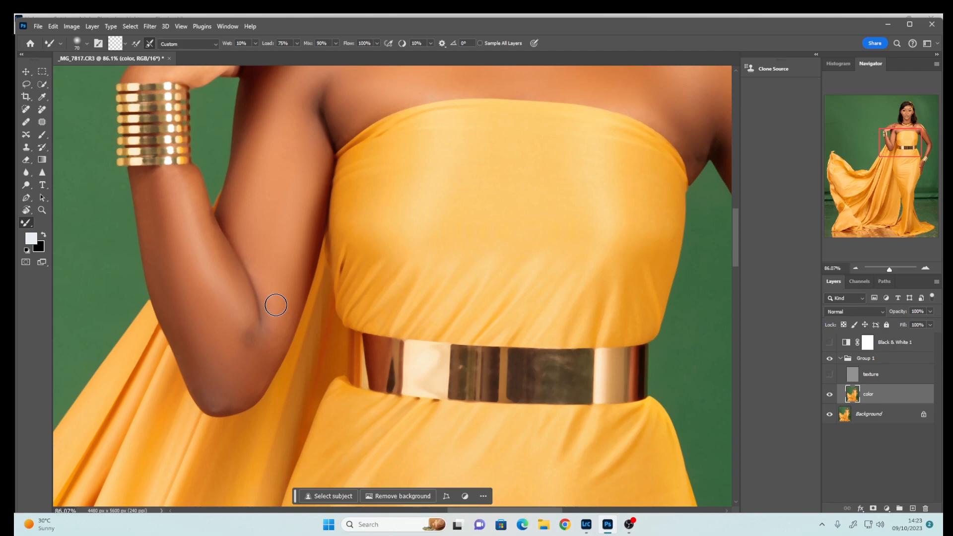
{"action": "scroll", "coordinate": [276, 305], "scroll_direction": "up", "scroll_amount": 5}
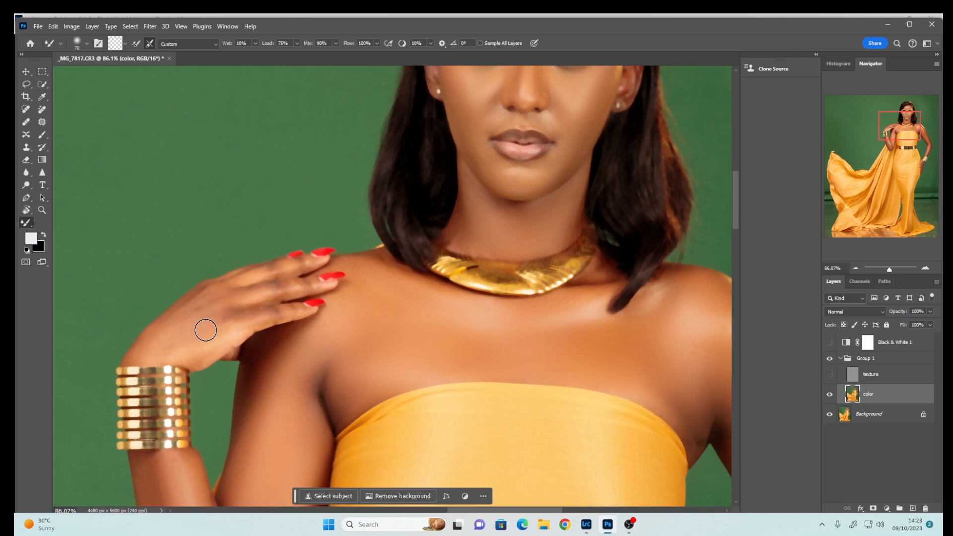
{"action": "key", "text": "bracketright"}
{"action": "key", "text": "bracketright"}
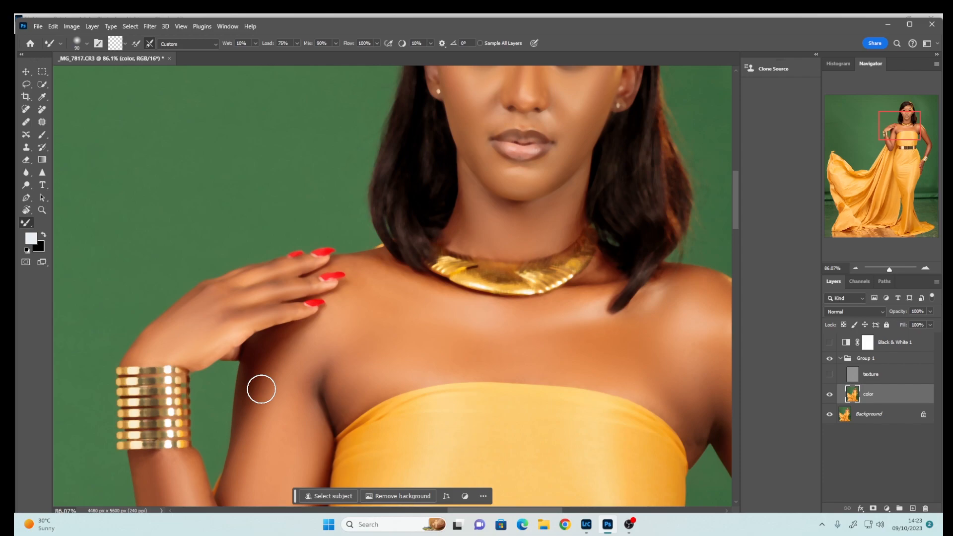
{"action": "key", "text": "ctrl+minus"}
{"action": "key", "text": "ctrl+minus"}
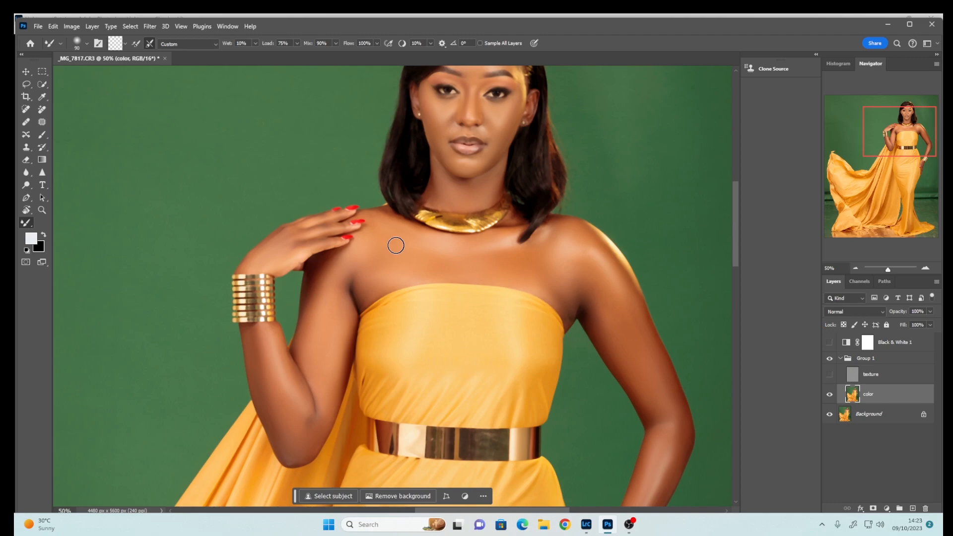
{"action": "key", "text": "bracketleft"}
{"action": "key", "text": "bracketleft"}
{"action": "key", "text": "bracketleft"}
{"action": "scroll", "coordinate": [396, 246], "scroll_direction": "down", "scroll_amount": 1}
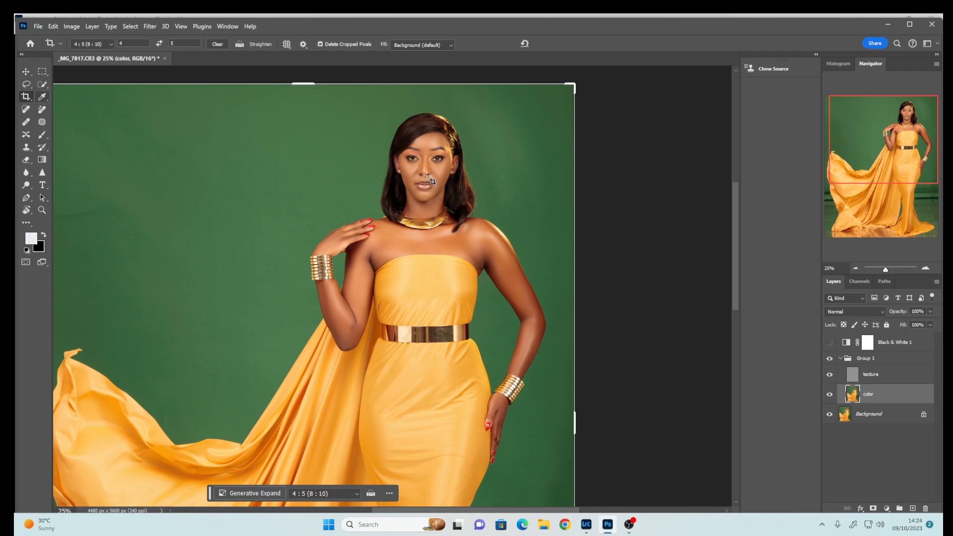
{"action": "key", "text": "ctrl+minus"}
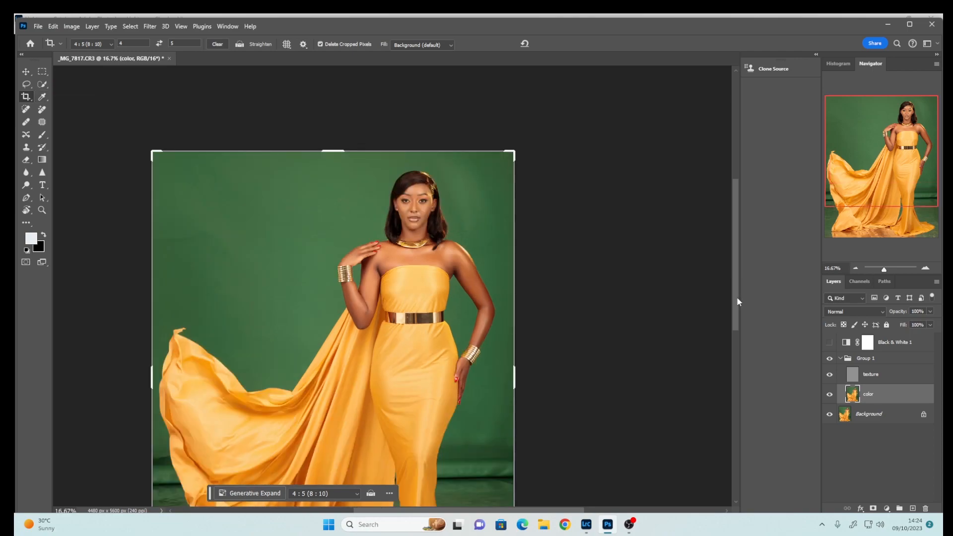
{"action": "left_click_drag", "start_coordinate": [737, 298], "coordinate": [759, 314]}
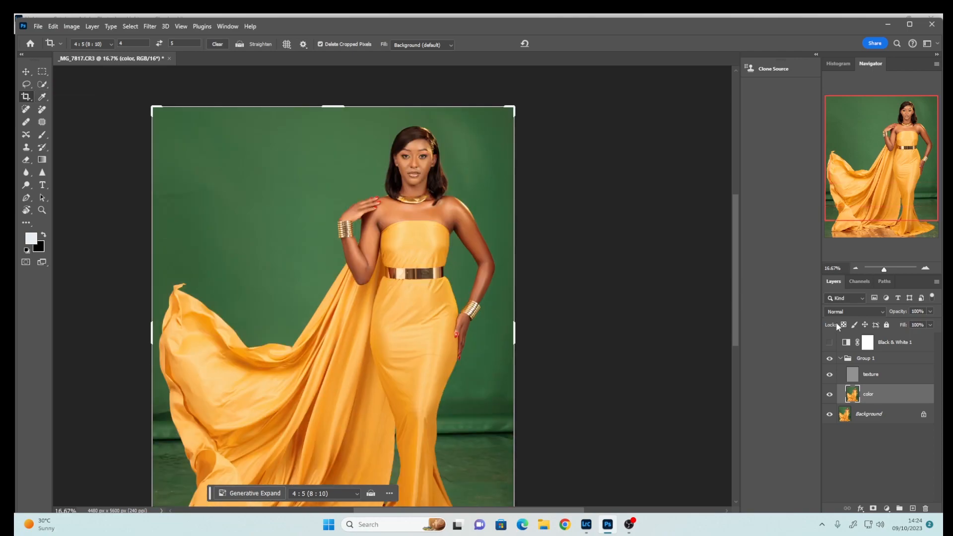
Toggle Group 1's visibility to compare the retouched skin with the original, then reselect the color layer
{"action": "left_click", "coordinate": [840, 359]}
{"action": "left_click", "coordinate": [830, 360]}
{"action": "left_click", "coordinate": [830, 360]}
{"action": "left_click", "coordinate": [829, 359]}
{"action": "left_click", "coordinate": [829, 361]}
{"action": "left_click", "coordinate": [829, 361]}
{"action": "left_click", "coordinate": [829, 362]}
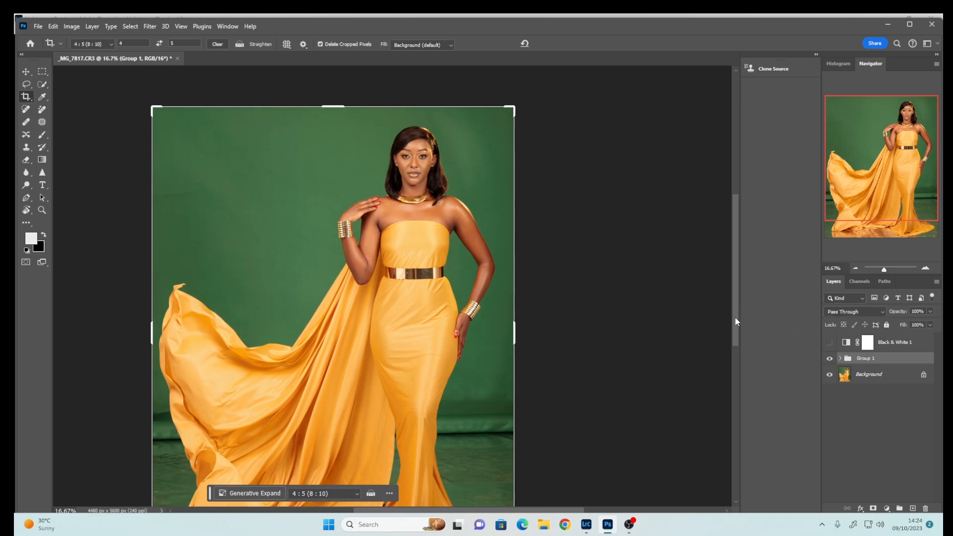
{"action": "left_click_drag", "start_coordinate": [737, 321], "coordinate": [735, 355]}
{"action": "left_click", "coordinate": [841, 358]}
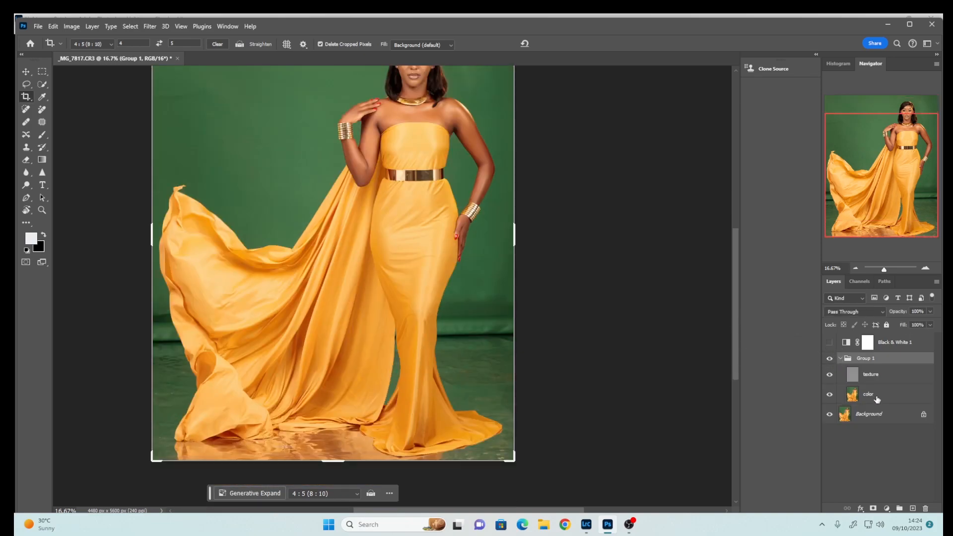
{"action": "left_click", "coordinate": [878, 399]}
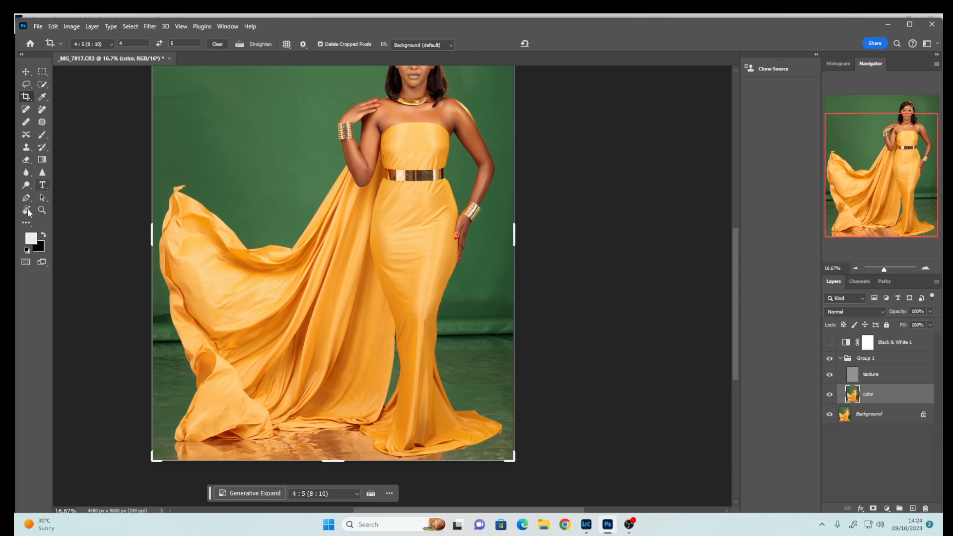
Enlarge the Mixer Brush size
{"action": "left_click", "coordinate": [26, 223]}
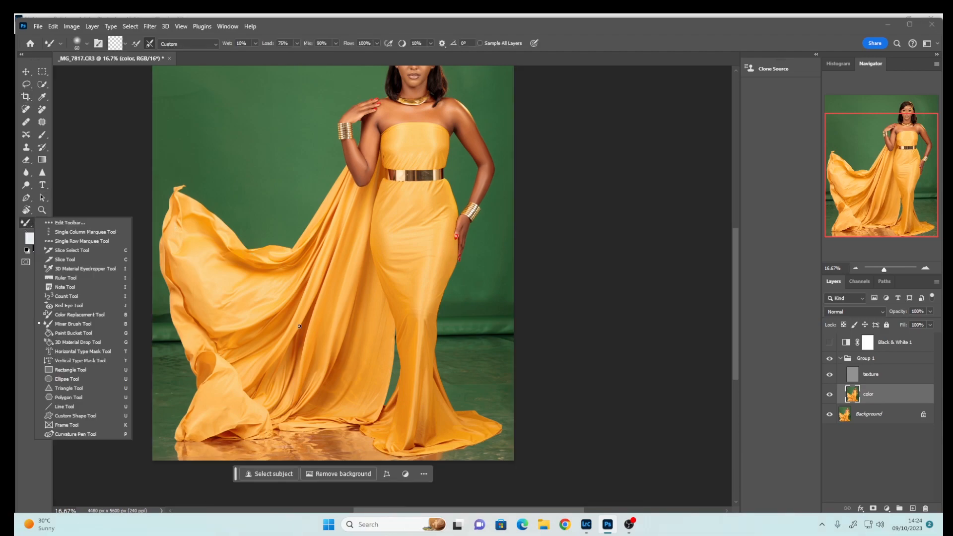
{"action": "left_click", "coordinate": [253, 272]}
{"action": "key", "text": "bracketright"}
{"action": "key", "text": "bracketright"}
{"action": "key", "text": "bracketright"}
{"action": "key", "text": "bracketright"}
{"action": "key", "text": "bracketright"}
{"action": "key", "text": "bracketright"}
{"action": "key", "text": "bracketright"}
{"action": "key", "text": "bracketright"}
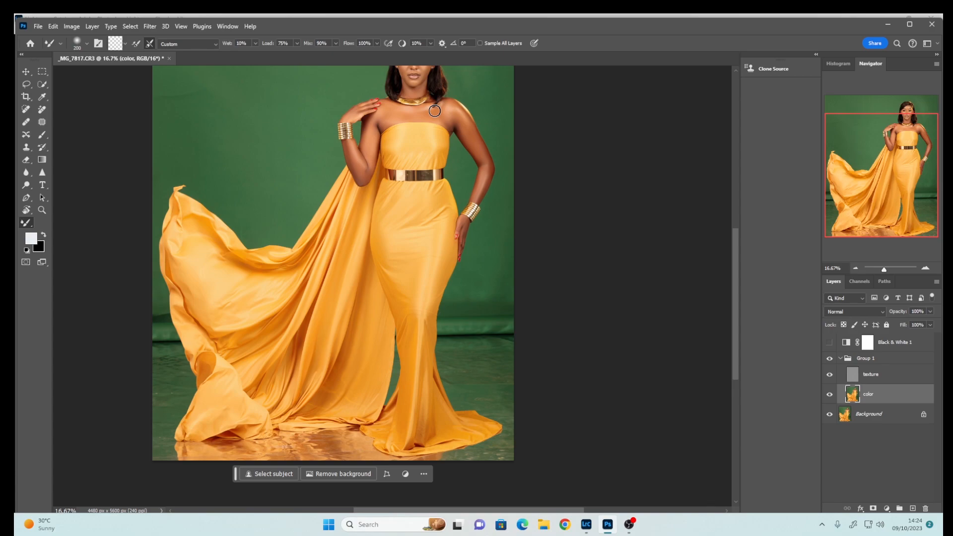
{"action": "scroll", "coordinate": [435, 110], "scroll_direction": "up", "scroll_amount": 3}
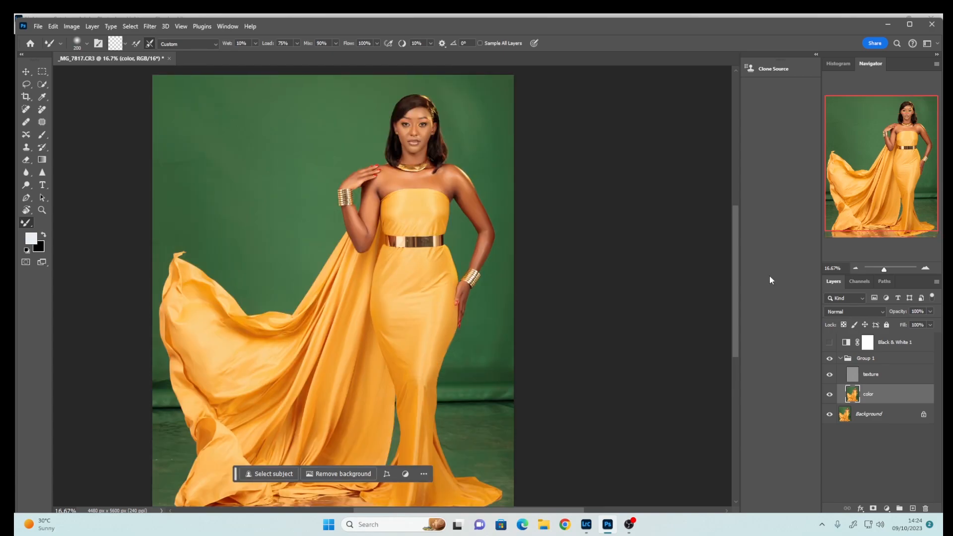
{"action": "left_click", "coordinate": [830, 359]}
{"action": "key", "text": "bracketright"}
{"action": "key", "text": "bracketright"}
{"action": "key", "text": "bracketright"}
{"action": "key", "text": "bracketright"}
Delete the Black & White 1 layer and collapse Group 1
{"action": "left_click", "coordinate": [874, 341]}
{"action": "left_click", "coordinate": [876, 344]}
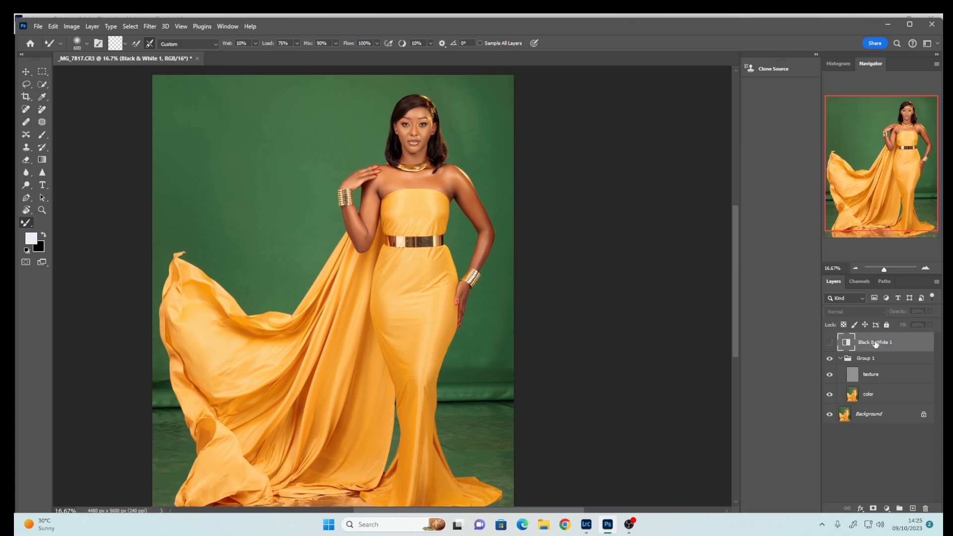
{"action": "key", "text": "Delete"}
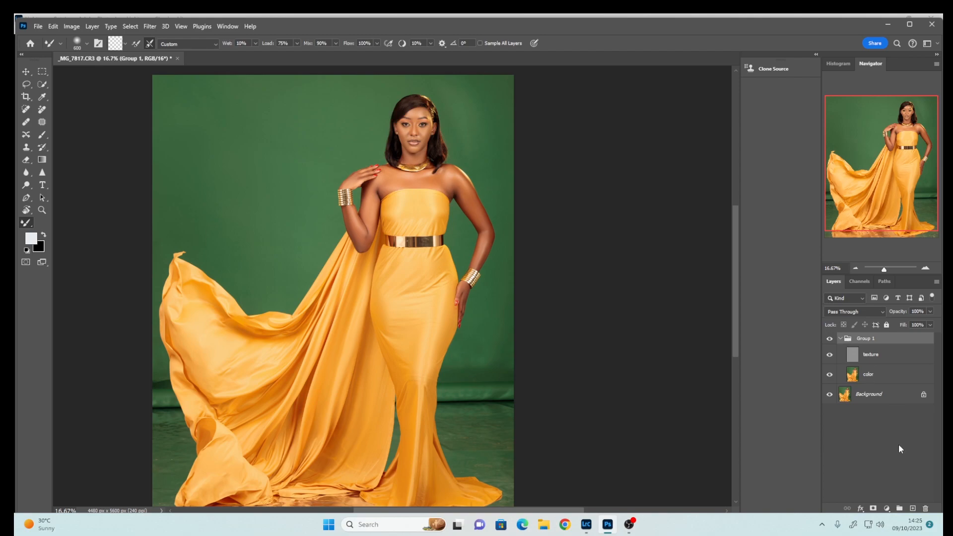
{"action": "left_click", "coordinate": [886, 509]}
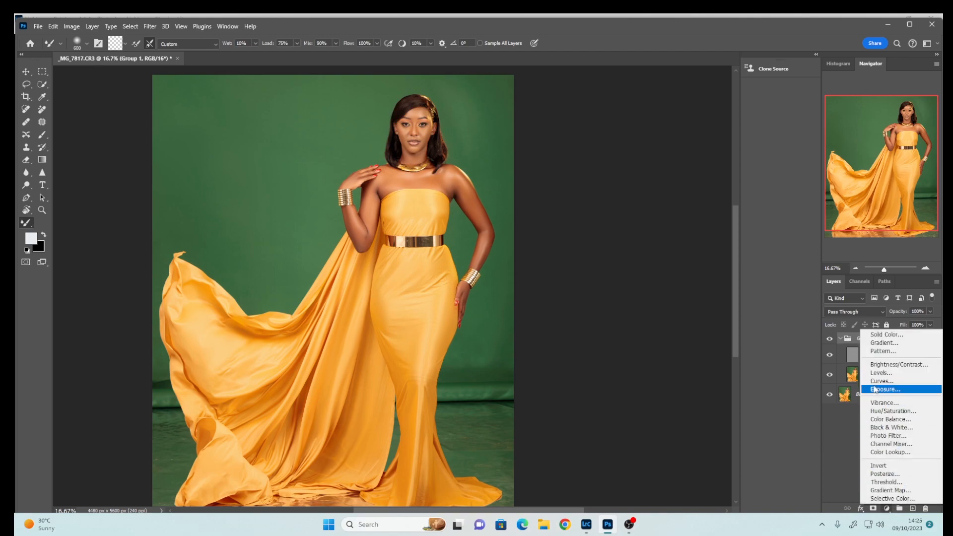
{"action": "left_click", "coordinate": [841, 339]}
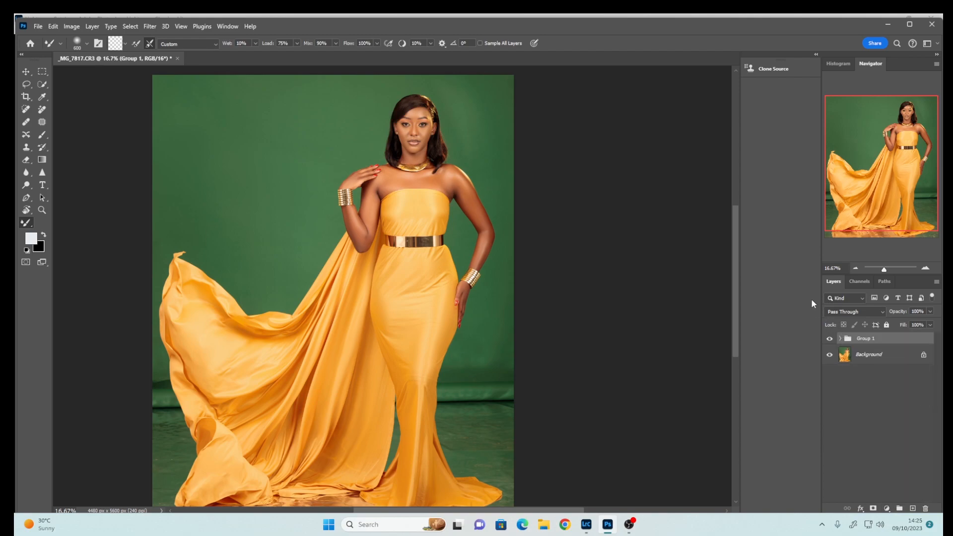
Open the Actions panel and run the Global Dodge and Burn action
{"action": "left_click", "coordinate": [227, 26]}
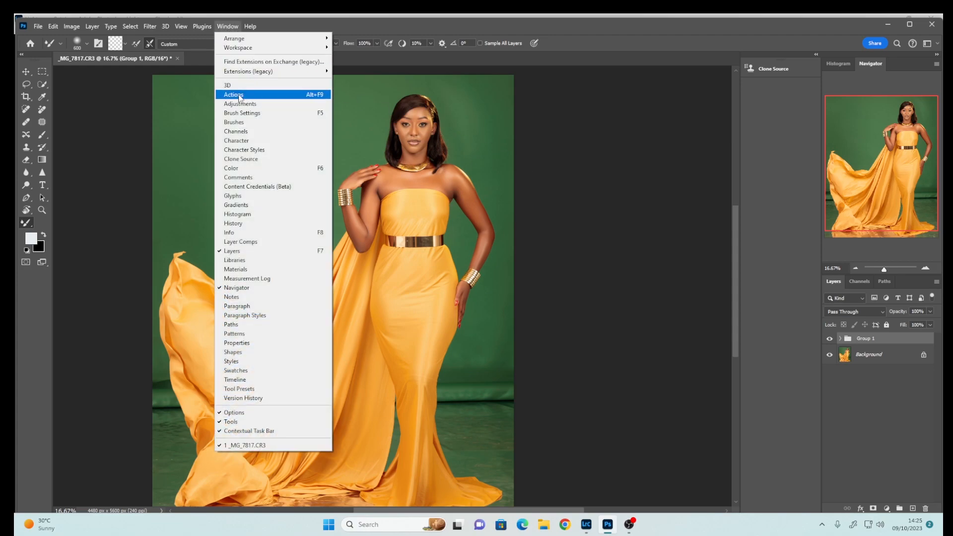
{"action": "left_click", "coordinate": [236, 95]}
{"action": "left_click_drag", "start_coordinate": [552, 82], "coordinate": [645, 97]}
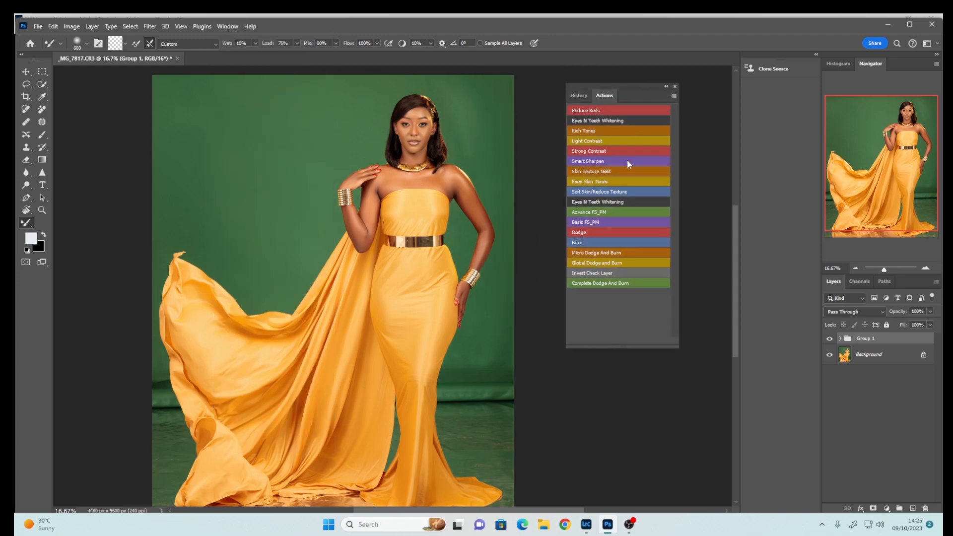
{"action": "left_click", "coordinate": [589, 263]}
{"action": "left_click", "coordinate": [666, 86]}
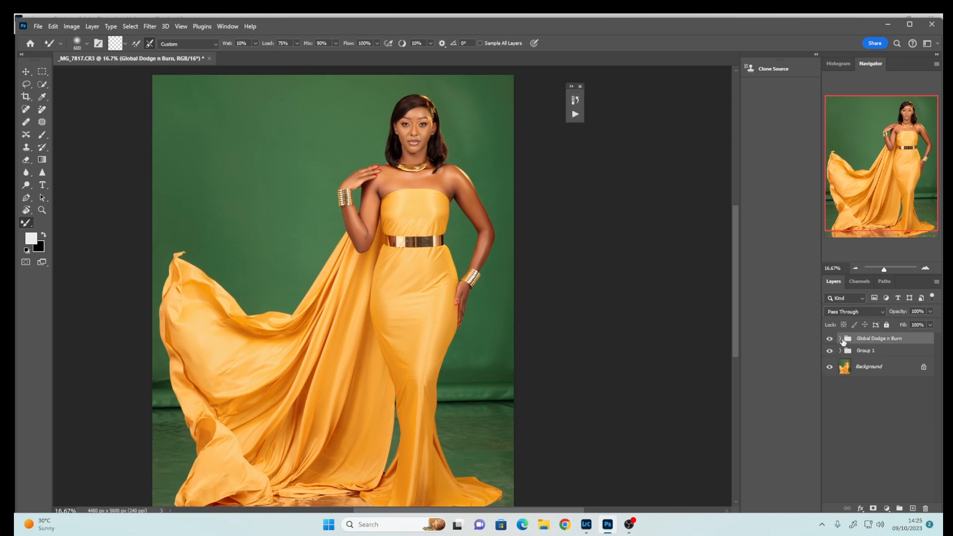
Add a Black & White adjustment layer at the top of the Global Dodge n Burn group
{"action": "left_click", "coordinate": [840, 339]}
{"action": "left_click", "coordinate": [887, 510]}
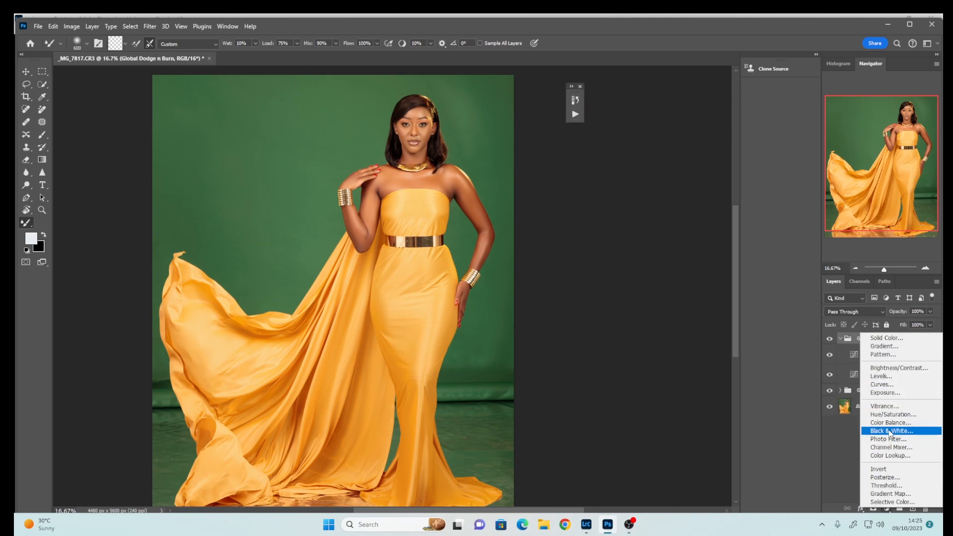
{"action": "left_click", "coordinate": [894, 427]}
{"action": "left_click_drag", "start_coordinate": [492, 163], "coordinate": [466, 166]}
{"action": "left_click", "coordinate": [565, 100]}
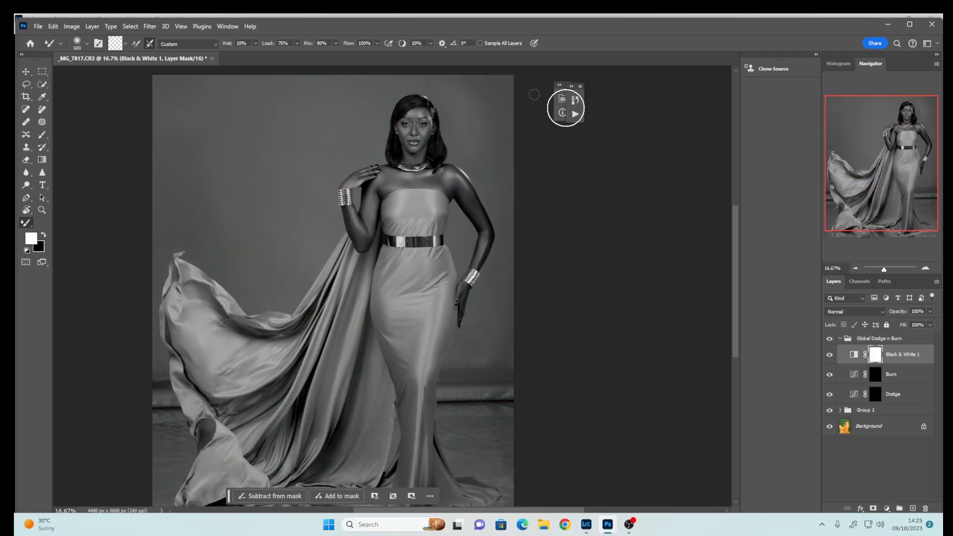
Target the Dodge layer mask, switch to the Brush tool and set its flow to 2%
{"action": "left_click", "coordinate": [875, 396]}
{"action": "key", "text": "bracketleft"}
{"action": "key", "text": "bracketleft"}
{"action": "key", "text": "bracketleft"}
{"action": "key", "text": "bracketleft"}
{"action": "key", "text": "bracketleft"}
{"action": "key", "text": "bracketleft"}
{"action": "key", "text": "bracketleft"}
{"action": "key", "text": "bracketleft"}
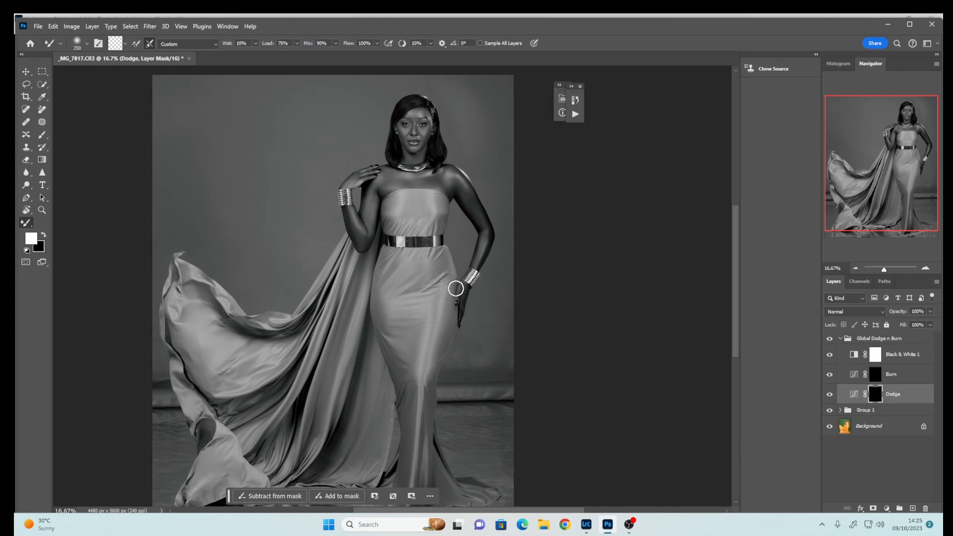
{"action": "left_click", "coordinate": [42, 135]}
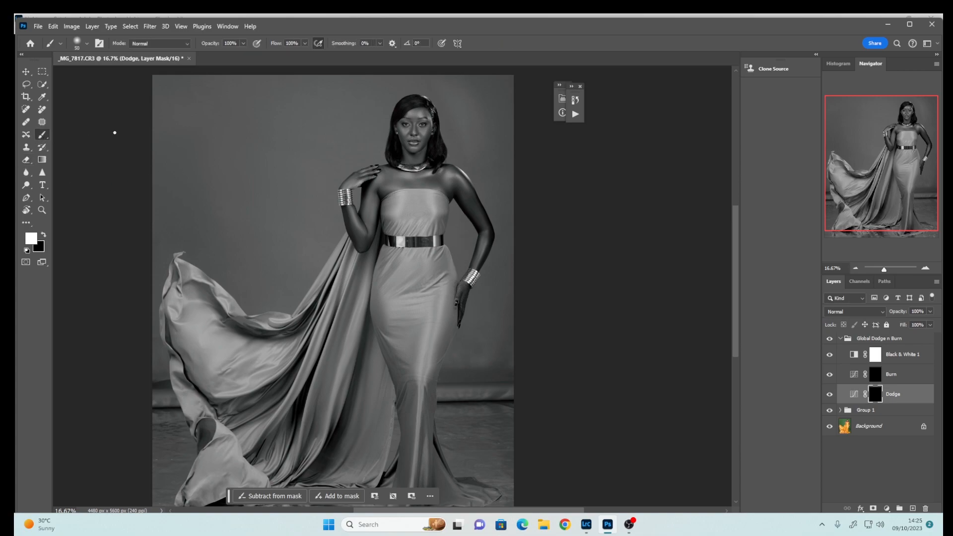
{"action": "left_click", "coordinate": [303, 43]}
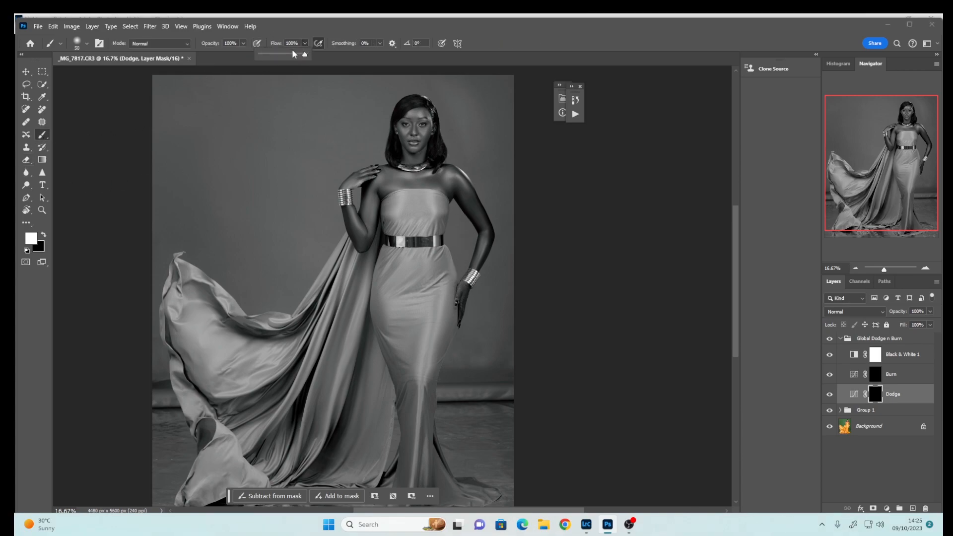
{"action": "left_click_drag", "start_coordinate": [294, 56], "coordinate": [262, 58]}
Enlarge the brush and paint on the Dodge mask over the upper chest below the necklace
{"action": "left_click", "coordinate": [460, 176]}
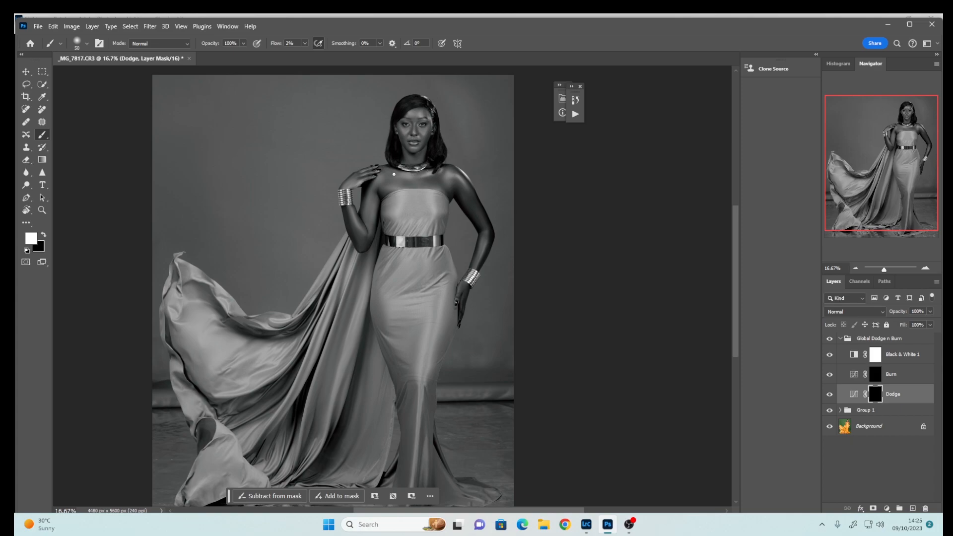
{"action": "key", "text": "bracketright"}
{"action": "key", "text": "bracketright"}
{"action": "key", "text": "bracketright"}
{"action": "key", "text": "bracketright"}
{"action": "key", "text": "bracketright"}
{"action": "key", "text": "bracketright"}
{"action": "key", "text": "bracketright"}
{"action": "key", "text": "bracketright"}
{"action": "key", "text": "bracketright"}
{"action": "key", "text": "bracketright"}
{"action": "key", "text": "bracketright"}
{"action": "left_click_drag", "start_coordinate": [373, 214], "coordinate": [373, 218]}
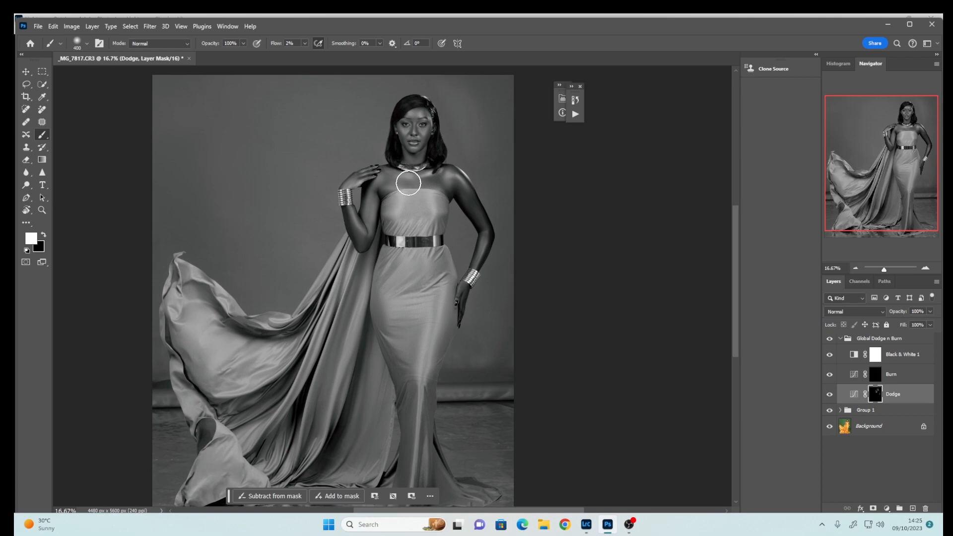
Hide the Black & White layer, toggle the Global Dodge n Burn group on and off to compare, and collapse it
{"action": "left_click", "coordinate": [830, 355]}
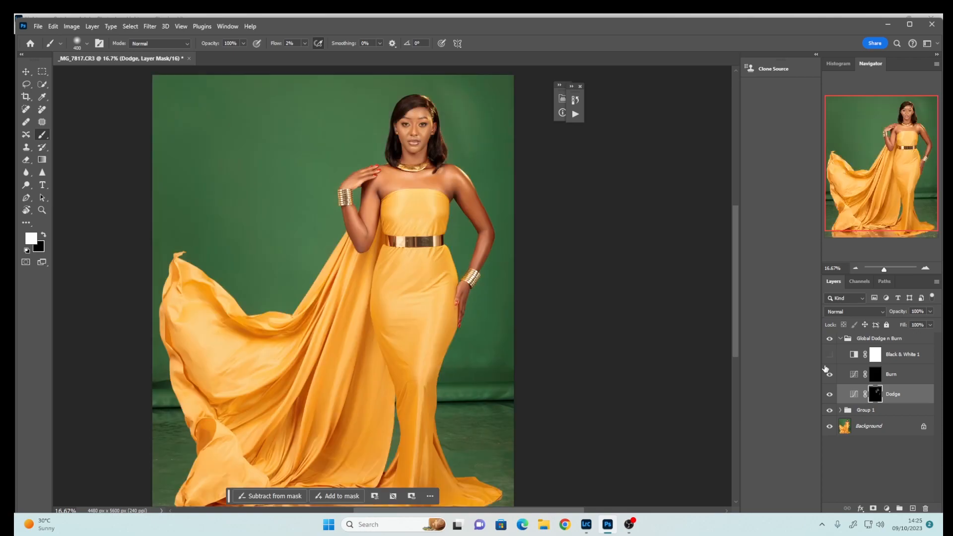
{"action": "left_click", "coordinate": [830, 341]}
{"action": "left_click", "coordinate": [830, 340]}
{"action": "left_click", "coordinate": [829, 341]}
{"action": "left_click", "coordinate": [829, 340]}
{"action": "left_click", "coordinate": [829, 340]}
{"action": "left_click", "coordinate": [829, 341]}
{"action": "left_click", "coordinate": [841, 339]}
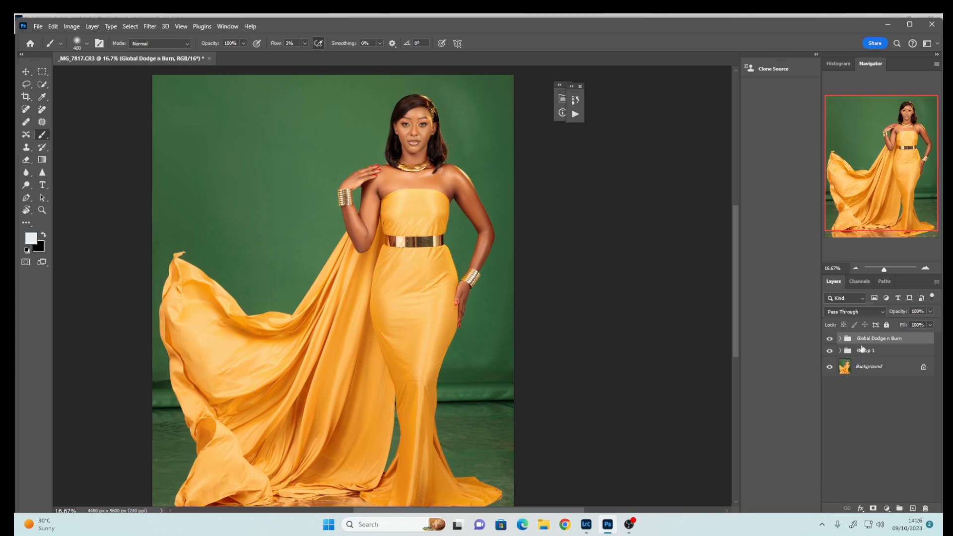
Merge the retouching groups into a single layer above the Background
{"action": "left_click", "coordinate": [868, 371], "text": "shift"}
{"action": "right_click", "coordinate": [869, 367]}
{"action": "left_click", "coordinate": [874, 458]}
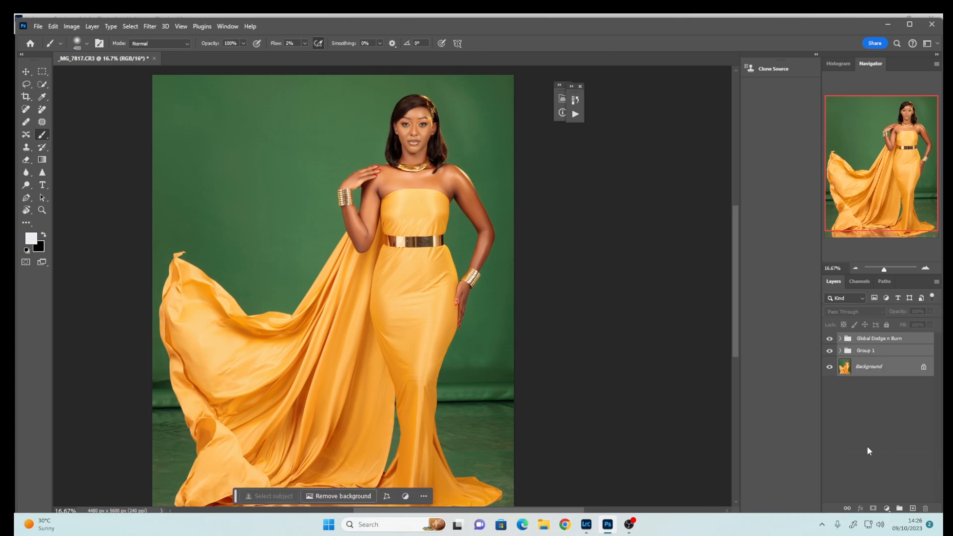
{"action": "key", "text": "ctrl+j"}
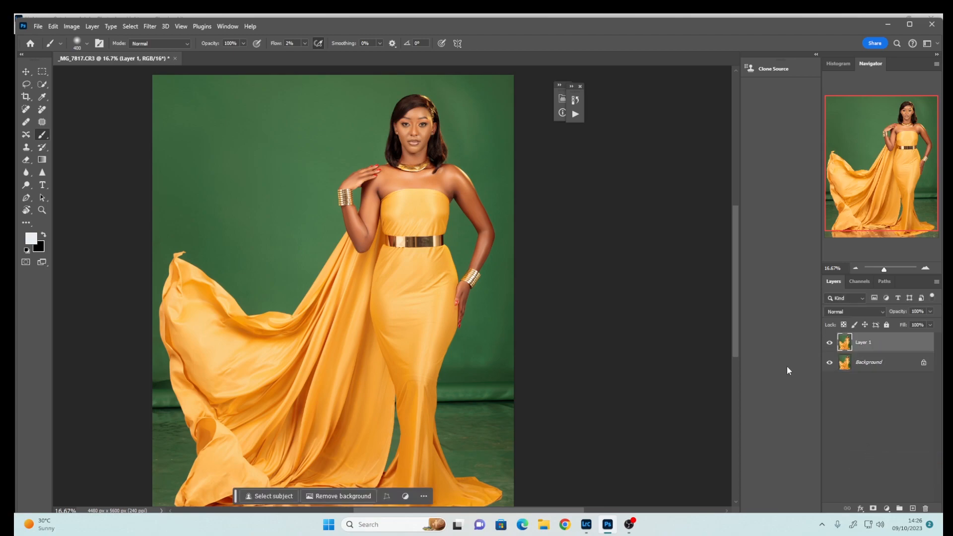
Select the subject, copy it to a new layer and convert that layer to a Smart Object
{"action": "left_click", "coordinate": [288, 496]}
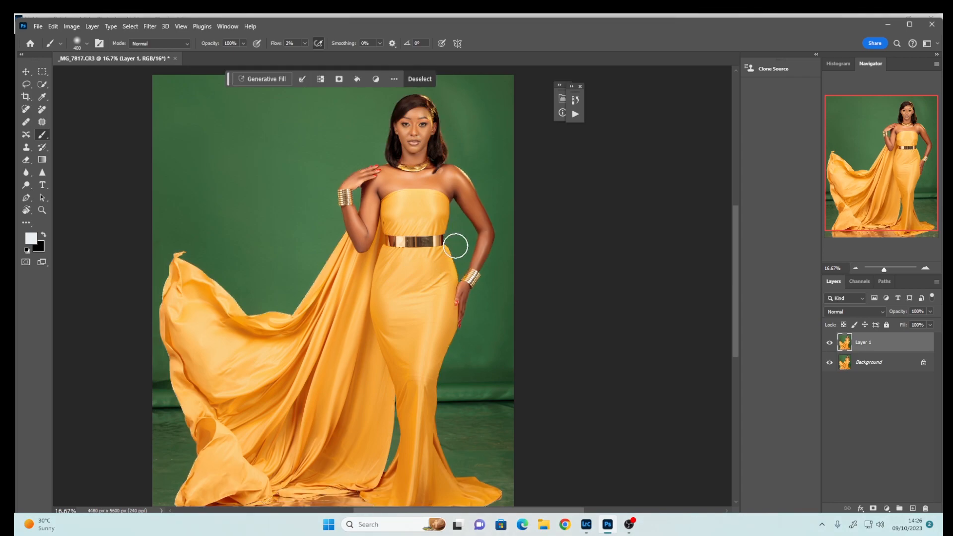
{"action": "key", "text": "ctrl+j"}
{"action": "right_click", "coordinate": [876, 344]}
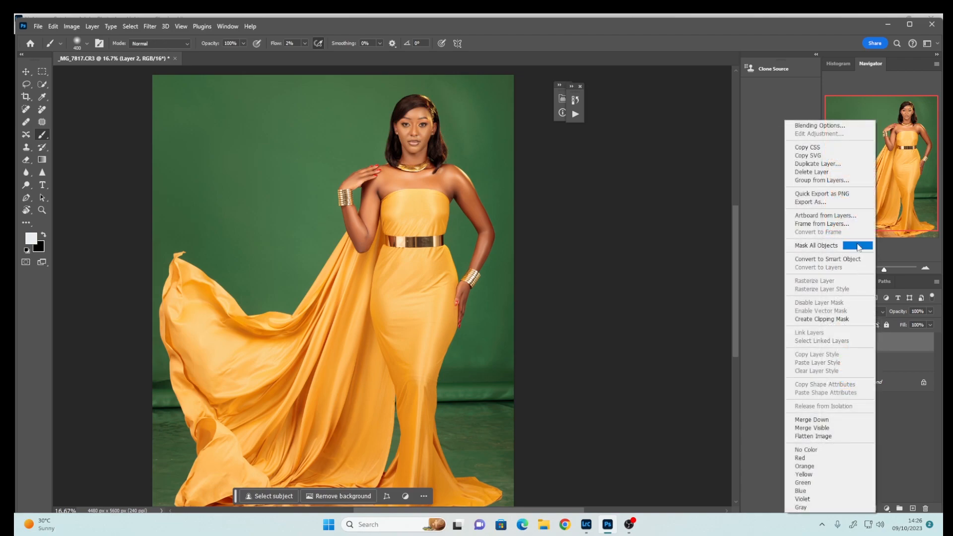
{"action": "left_click", "coordinate": [811, 260]}
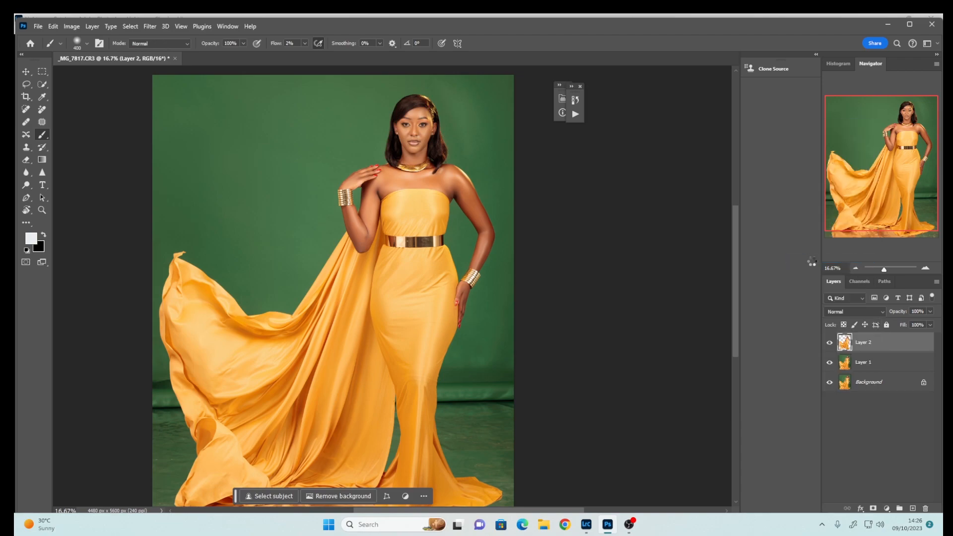
Apply a Camera Raw Filter to the subject layer with Temperature -5 and Tint +8
{"action": "left_click", "coordinate": [150, 27]}
{"action": "left_click", "coordinate": [160, 99]}
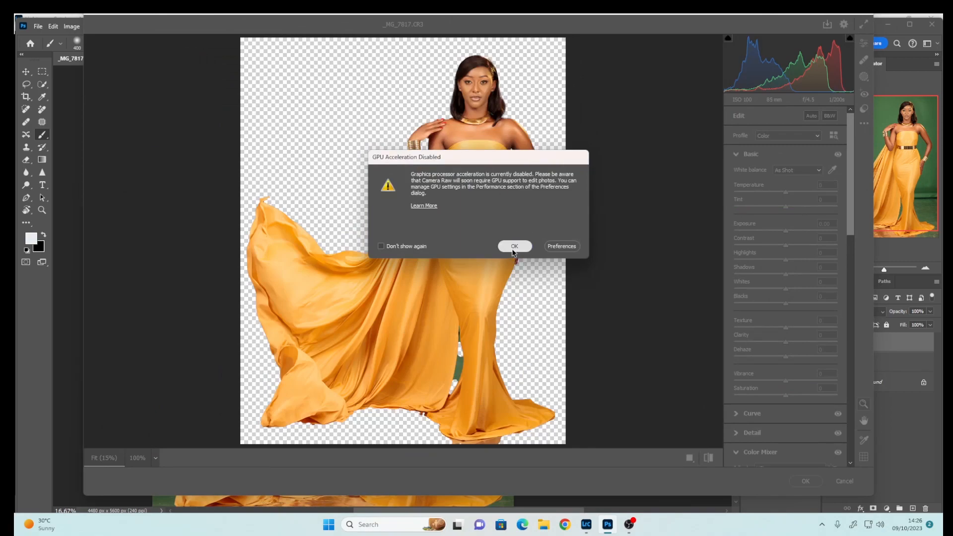
{"action": "left_click", "coordinate": [514, 246]}
{"action": "left_click", "coordinate": [477, 83]}
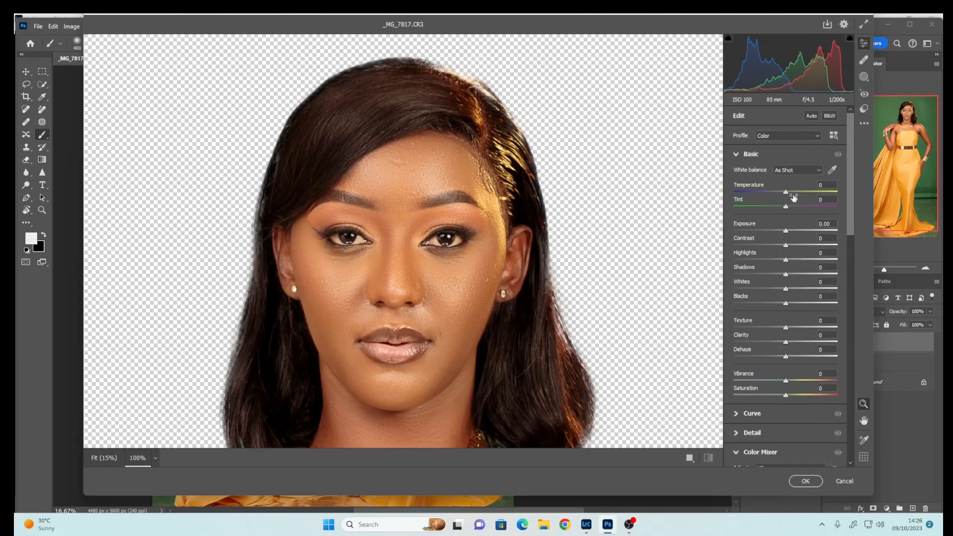
{"action": "left_click_drag", "start_coordinate": [787, 192], "coordinate": [790, 207]}
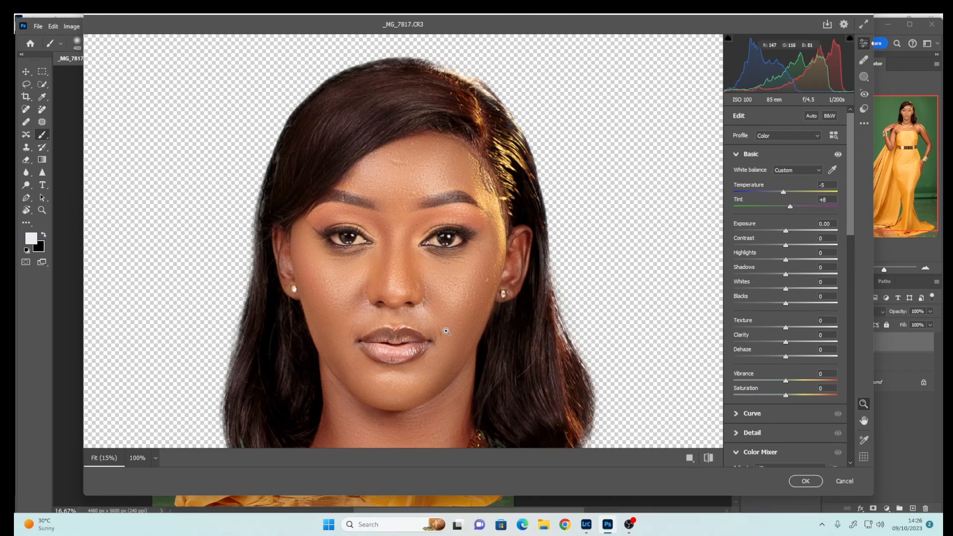
{"action": "left_click", "coordinate": [451, 329]}
{"action": "left_click", "coordinate": [484, 84]}
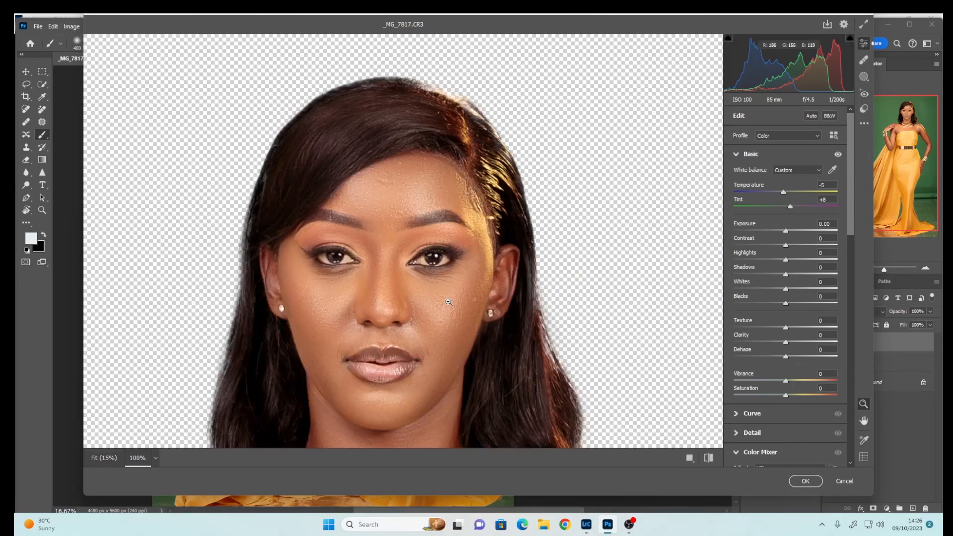
{"action": "left_click", "coordinate": [433, 330]}
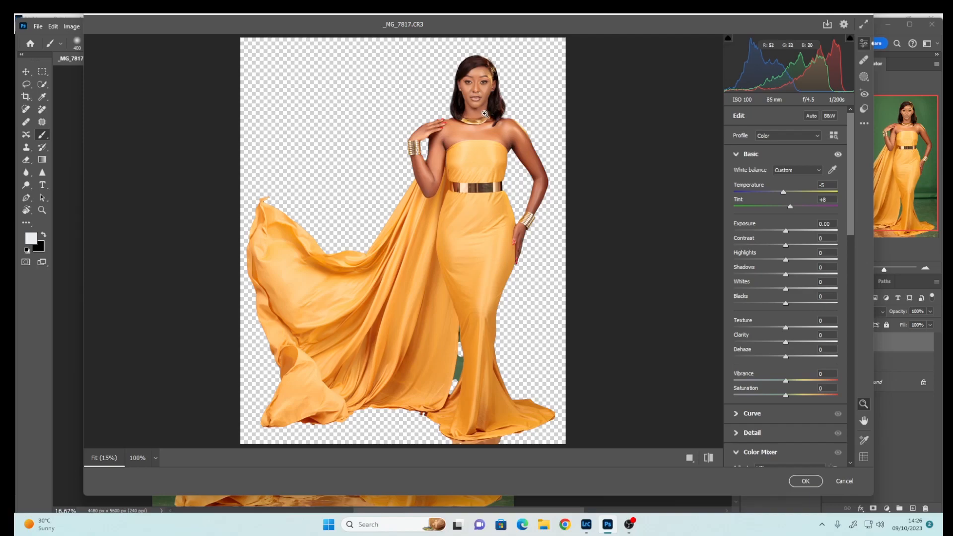
{"action": "left_click", "coordinate": [476, 88]}
{"action": "left_click", "coordinate": [449, 128]}
{"action": "left_click", "coordinate": [806, 481]}
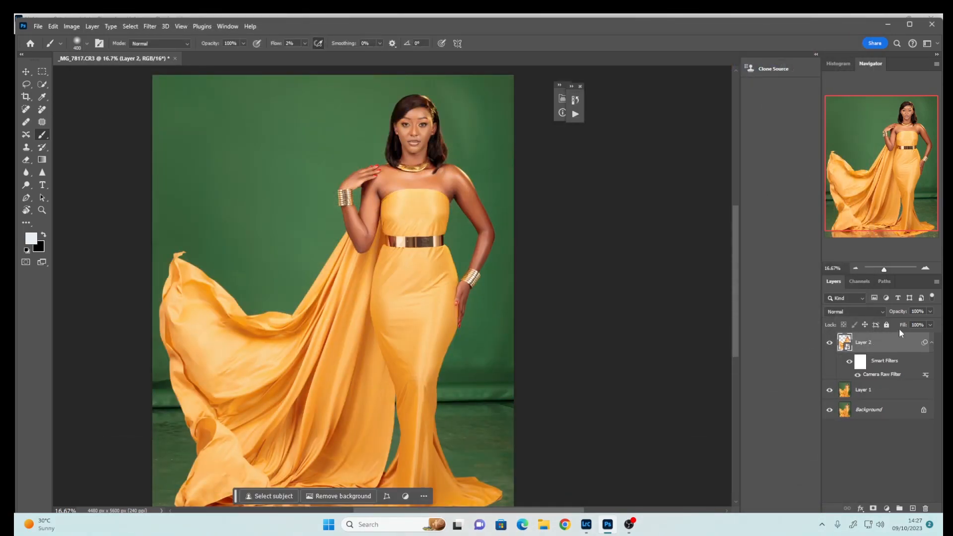
Lower the subject layer's opacity to 49%
{"action": "left_click", "coordinate": [931, 312]}
{"action": "left_click_drag", "start_coordinate": [921, 323], "coordinate": [909, 324]}
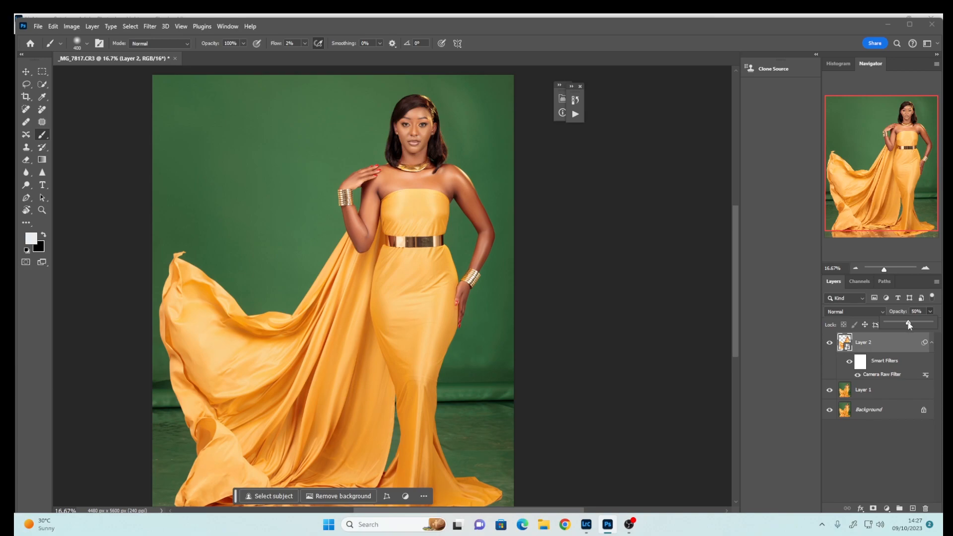
{"action": "scroll", "coordinate": [732, 328], "scroll_direction": "down", "scroll_amount": 2}
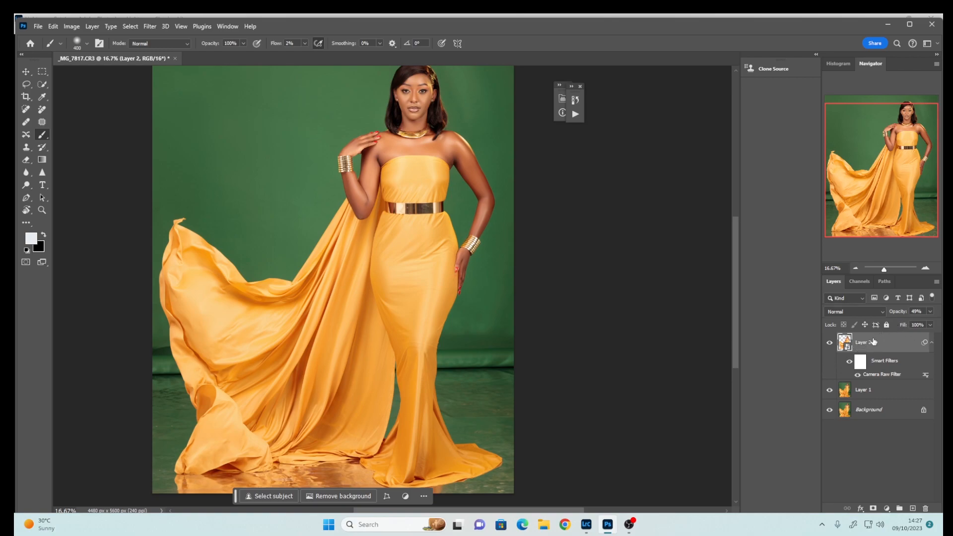
{"action": "mouse_move", "coordinate": [735, 353]}
{"action": "left_mouse_down"}
{"action": "mouse_move", "coordinate": [735, 363]}
{"action": "mouse_move", "coordinate": [734, 342]}
{"action": "left_mouse_up"}
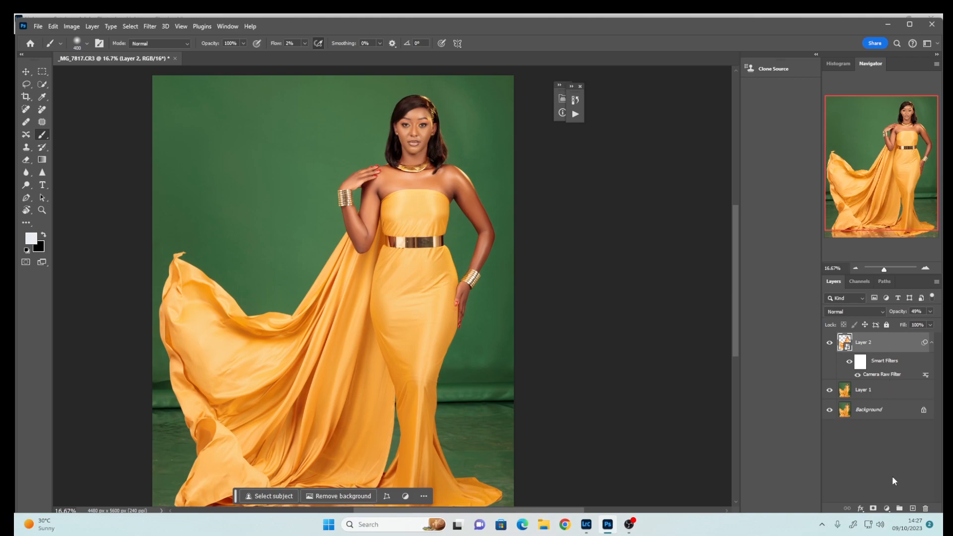
Add a Color Lookup adjustment layer and load a 3D LUT file into it
{"action": "left_click", "coordinate": [888, 508]}
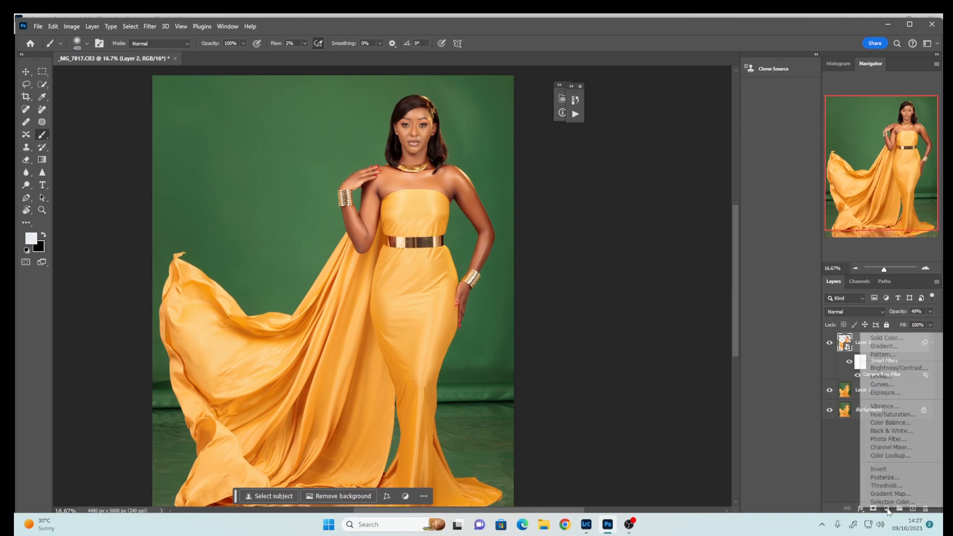
{"action": "left_click", "coordinate": [881, 454]}
{"action": "left_click", "coordinate": [508, 133]}
{"action": "left_click", "coordinate": [514, 136]}
{"action": "left_click", "coordinate": [555, 185]}
{"action": "left_click", "coordinate": [748, 332]}
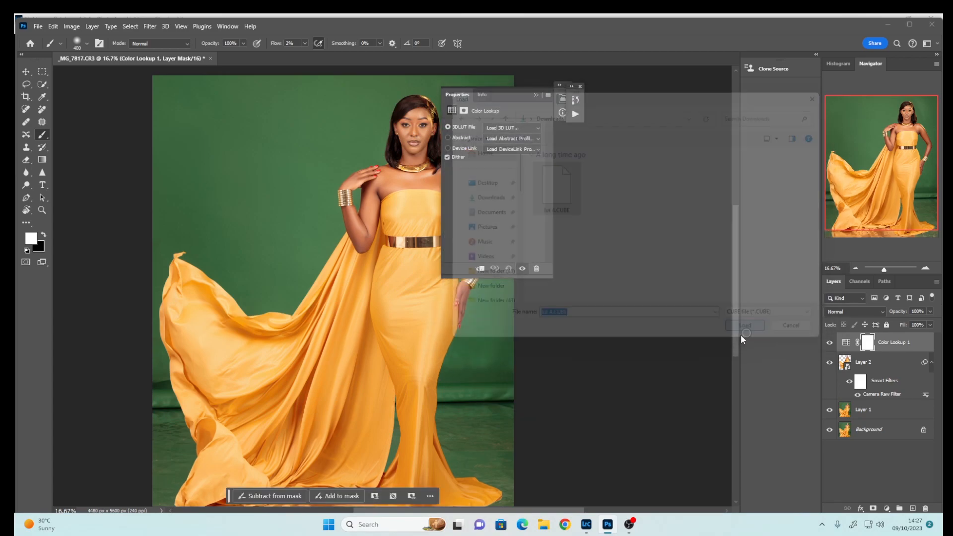
Close the Properties panel and toggle the Color Lookup layer's visibility to compare the grade
{"action": "left_click", "coordinate": [536, 94]}
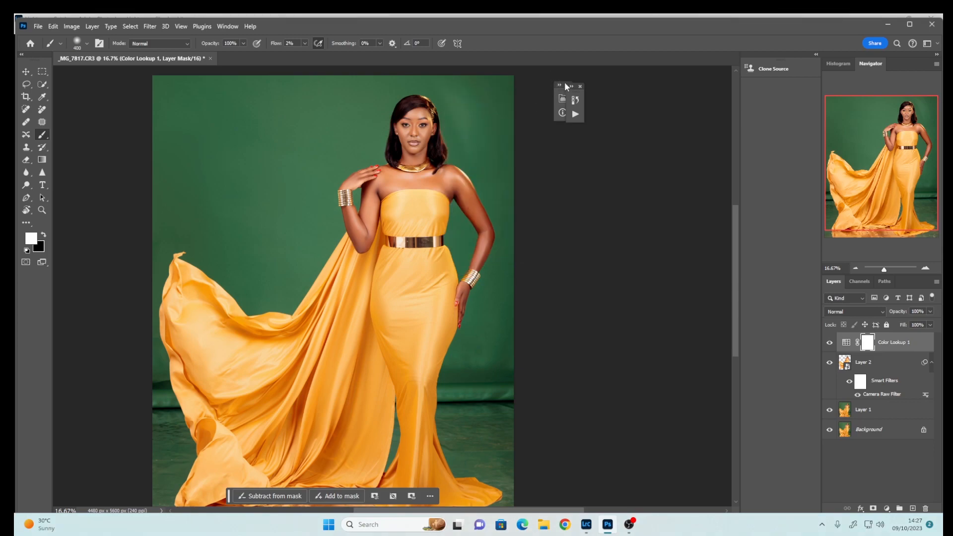
{"action": "key", "text": "ctrl+plus"}
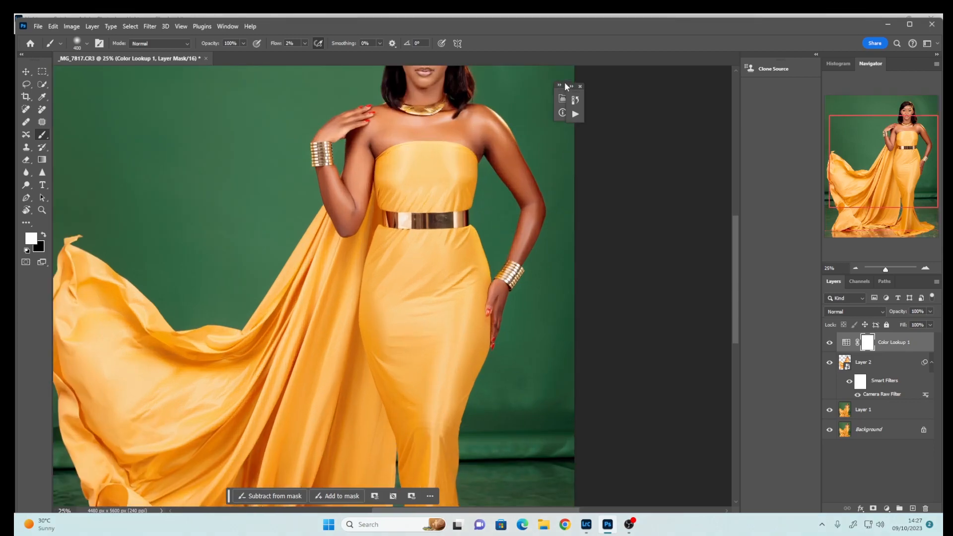
{"action": "key", "text": "ctrl+minus"}
{"action": "key", "text": "ctrl+minus"}
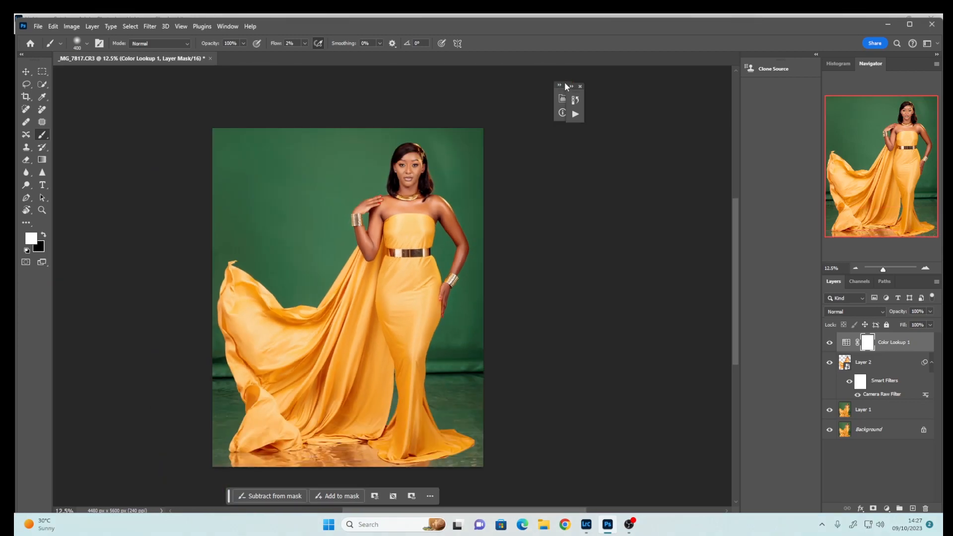
{"action": "left_click", "coordinate": [830, 343]}
{"action": "left_click", "coordinate": [830, 344]}
{"action": "left_click", "coordinate": [830, 344]}
{"action": "left_click", "coordinate": [831, 345]}
Restrict the Color Lookup mask to the subject by filling the subject selection with black and inverting the mask
{"action": "left_click", "coordinate": [846, 370], "text": "ctrl"}
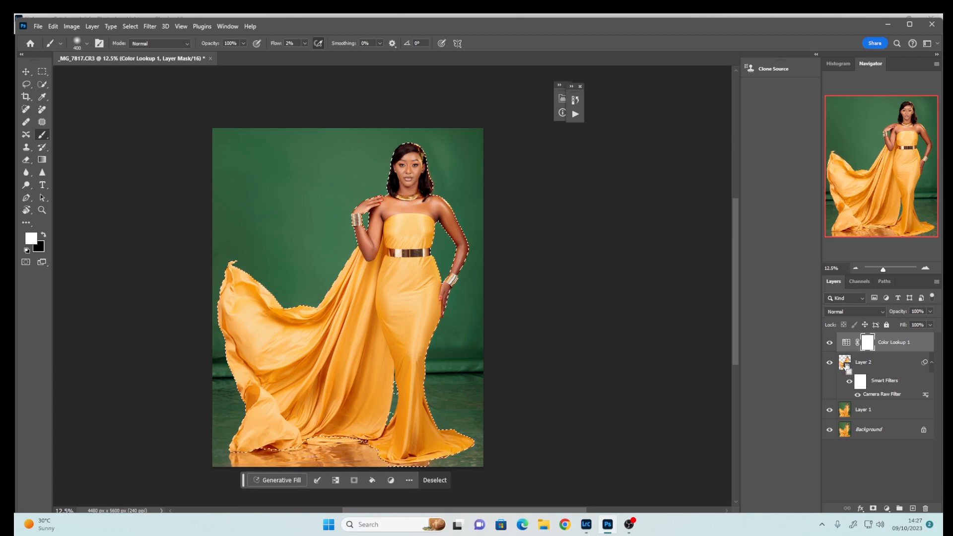
{"action": "key", "text": "ctrl+BackSpace"}
{"action": "key", "text": "ctrl+d"}
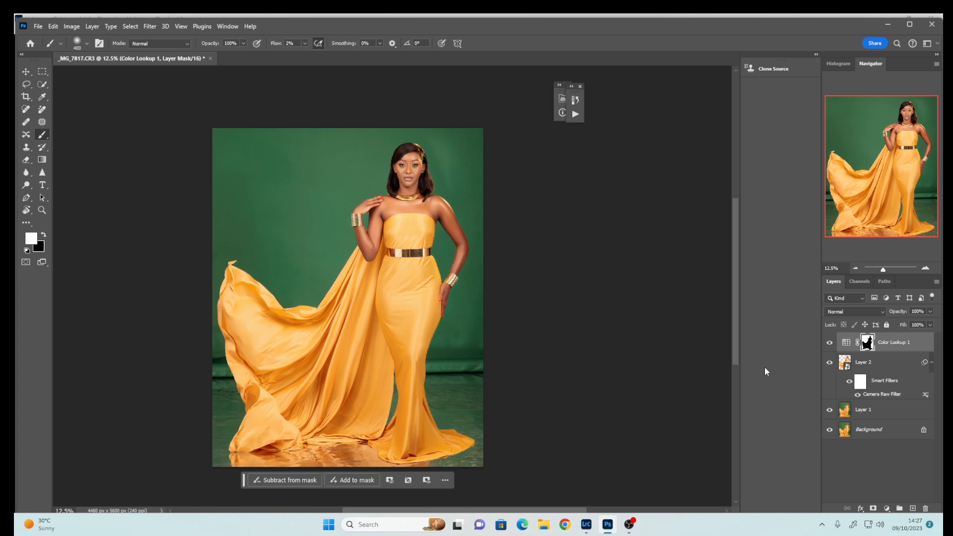
{"action": "key", "text": "ctrl+i"}
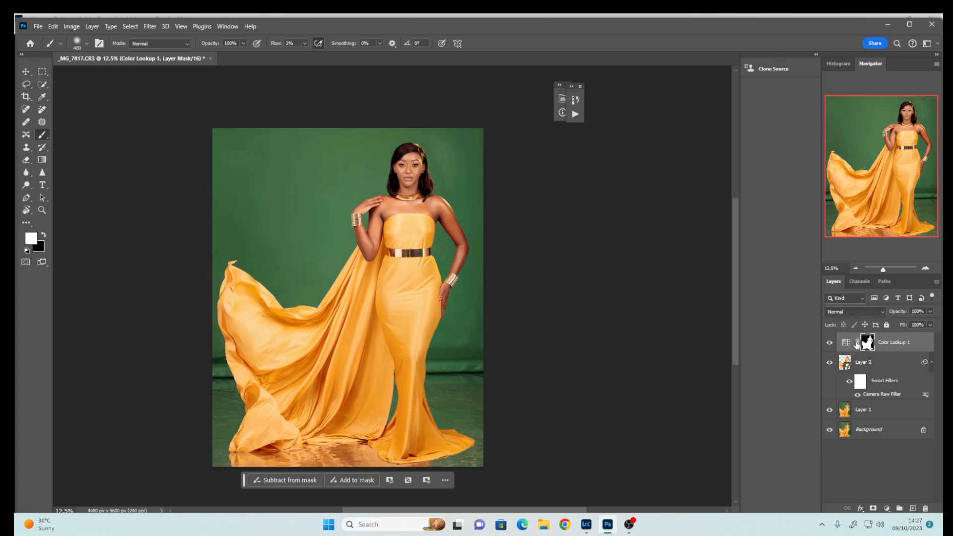
Group the Color Lookup, subject and retouch layers into one group and toggle the group's visibility to compare
{"action": "left_click", "coordinate": [829, 342]}
{"action": "left_click", "coordinate": [830, 342]}
{"action": "left_click", "coordinate": [879, 413]}
{"action": "key", "text": "ctrl+g"}
{"action": "left_click", "coordinate": [842, 354]}
{"action": "left_click", "coordinate": [828, 339]}
{"action": "left_click", "coordinate": [827, 340]}
{"action": "left_click", "coordinate": [828, 339]}
{"action": "left_click", "coordinate": [827, 340]}
{"action": "left_click", "coordinate": [828, 339]}
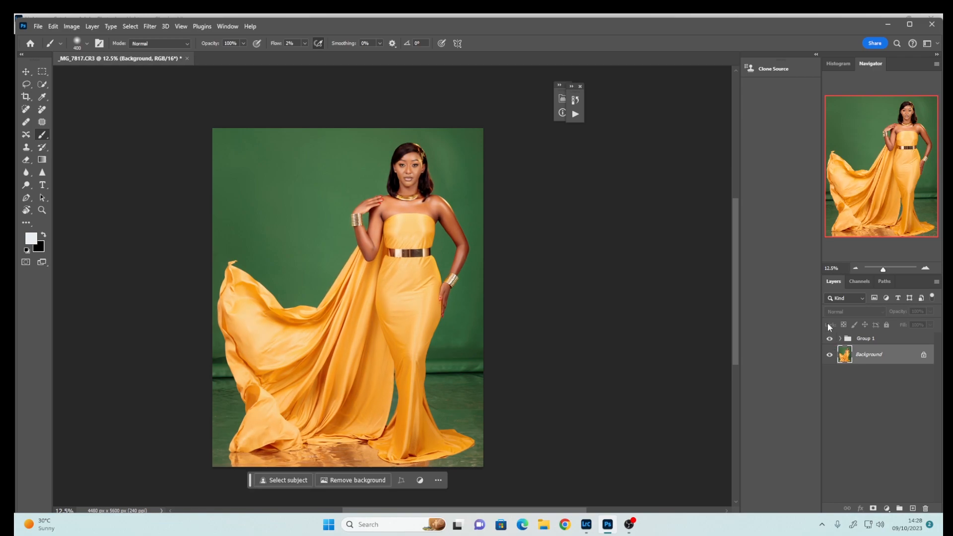
Merge the group and Background layers into a single layer
{"action": "left_click", "coordinate": [864, 340]}
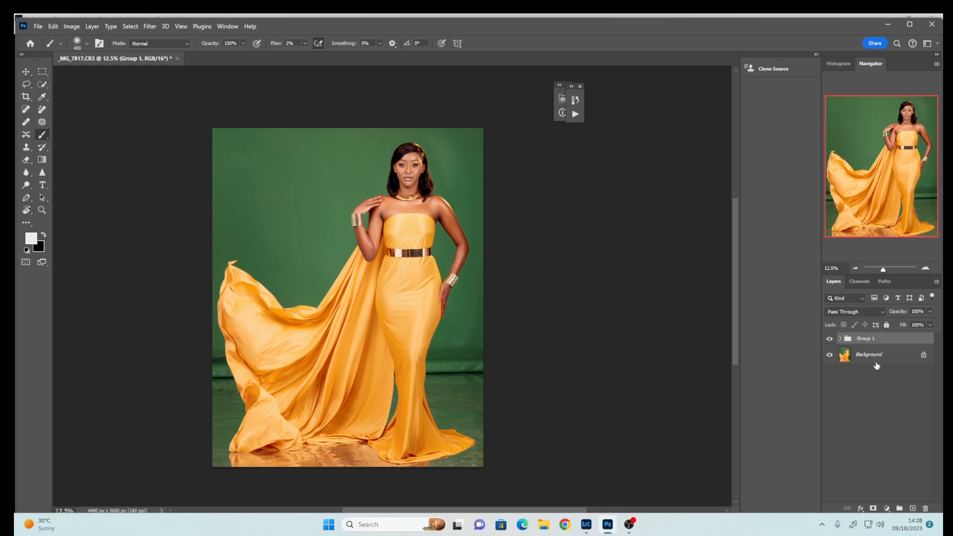
{"action": "right_click", "coordinate": [872, 364]}
{"action": "left_click", "coordinate": [869, 443]}
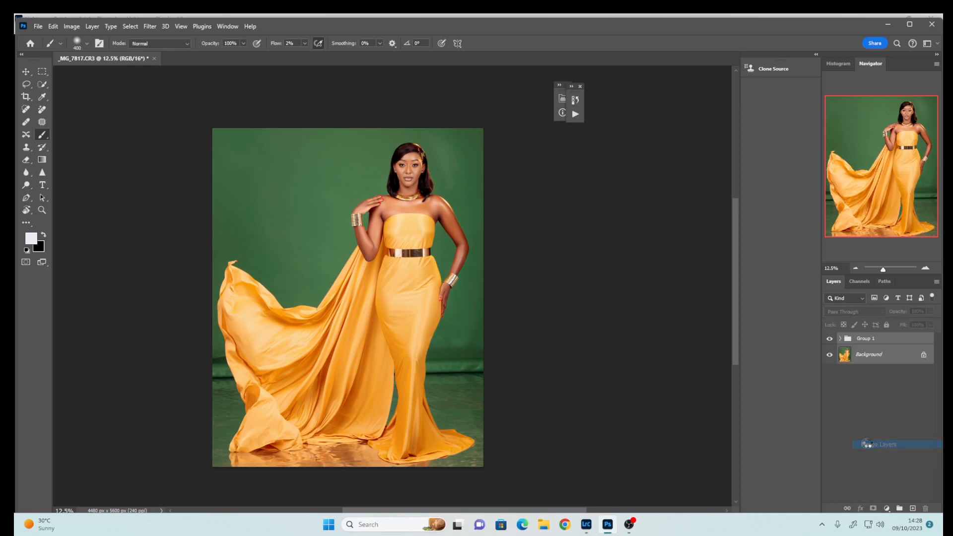